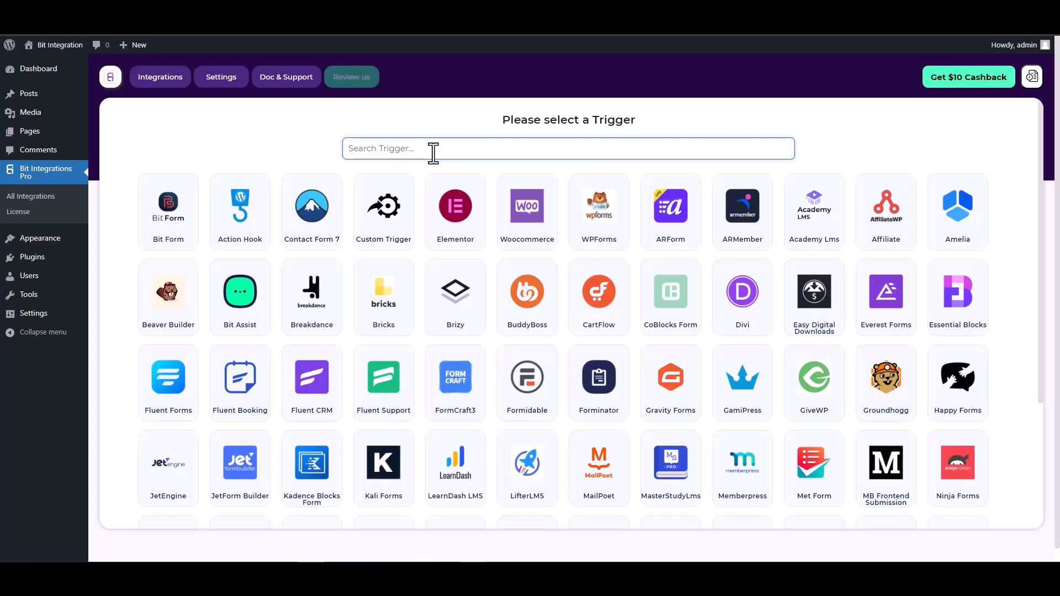
Search 'co', choose CoBlocks Form as the trigger, and fetch its form data
{"action": "type", "text": "co"}
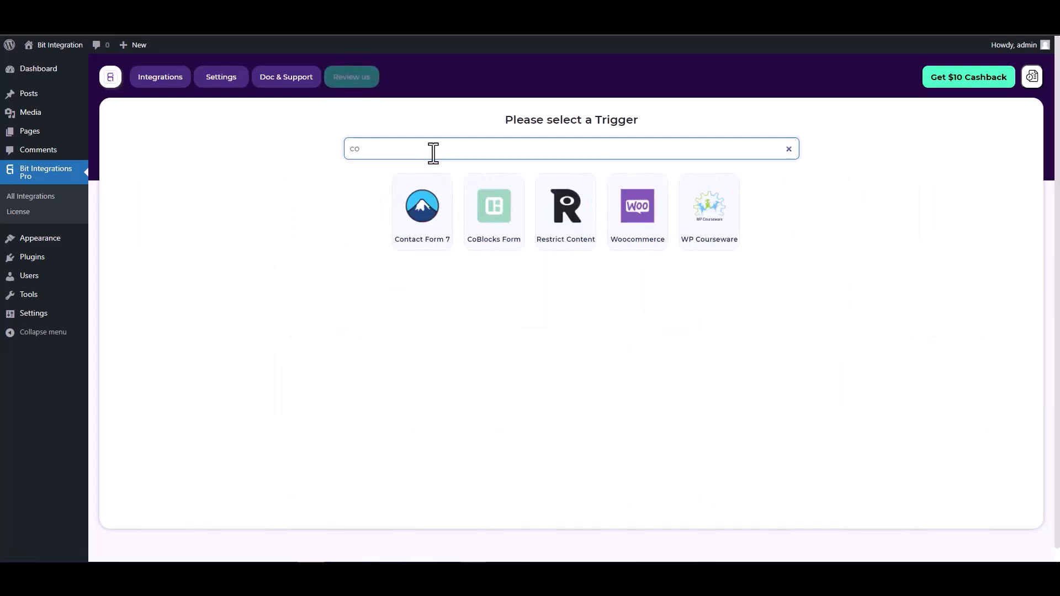
{"action": "left_click", "coordinate": [492, 208]}
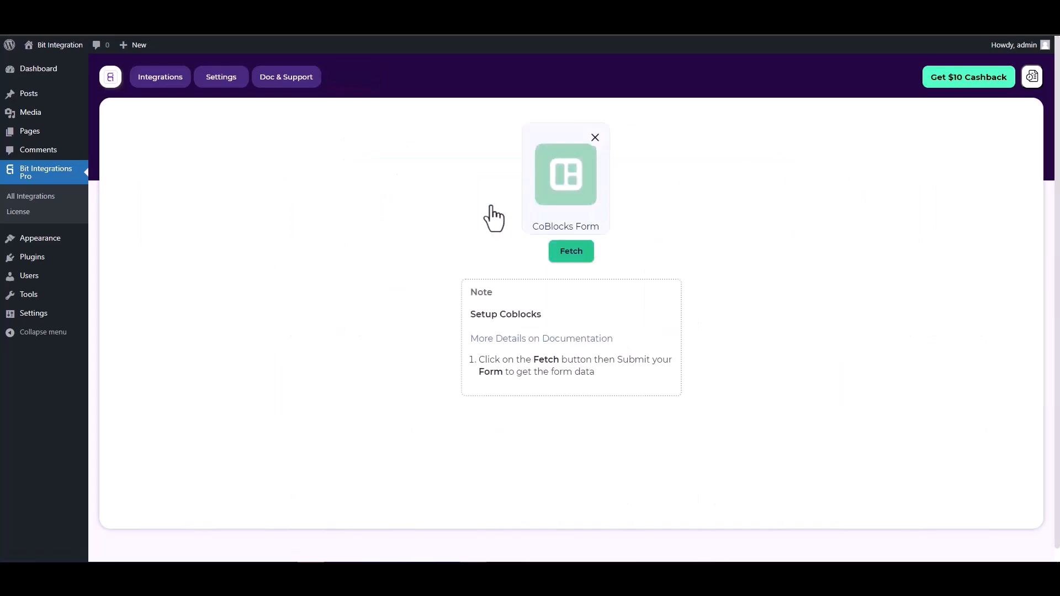
{"action": "left_click", "coordinate": [561, 253]}
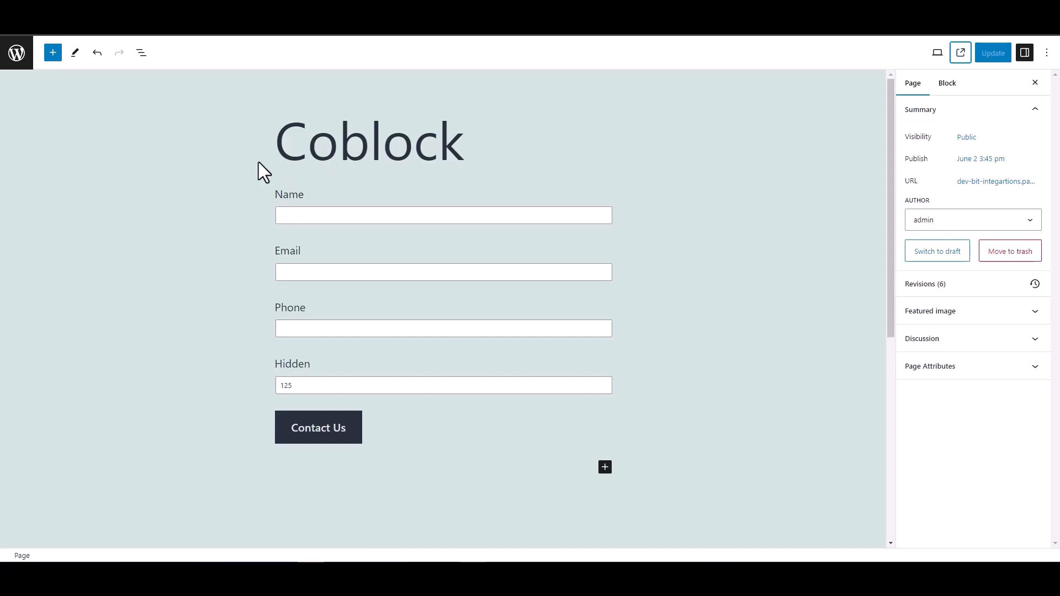
Confirm the Hidden field's value is 125, then view the published Coblock page
{"action": "double_click", "coordinate": [264, 366]}
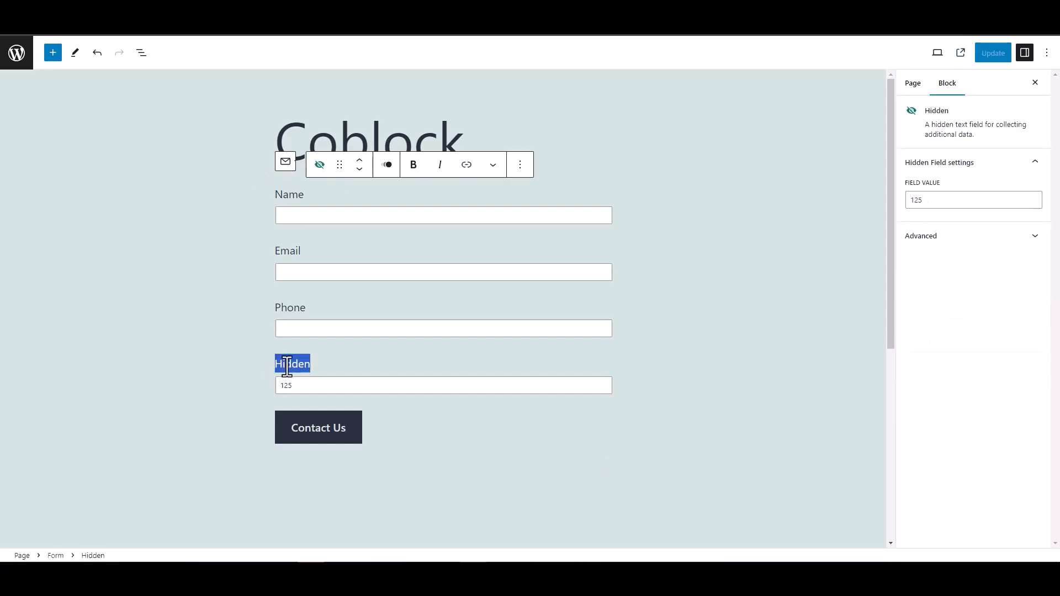
{"action": "left_click", "coordinate": [229, 348]}
{"action": "left_click", "coordinate": [225, 330]}
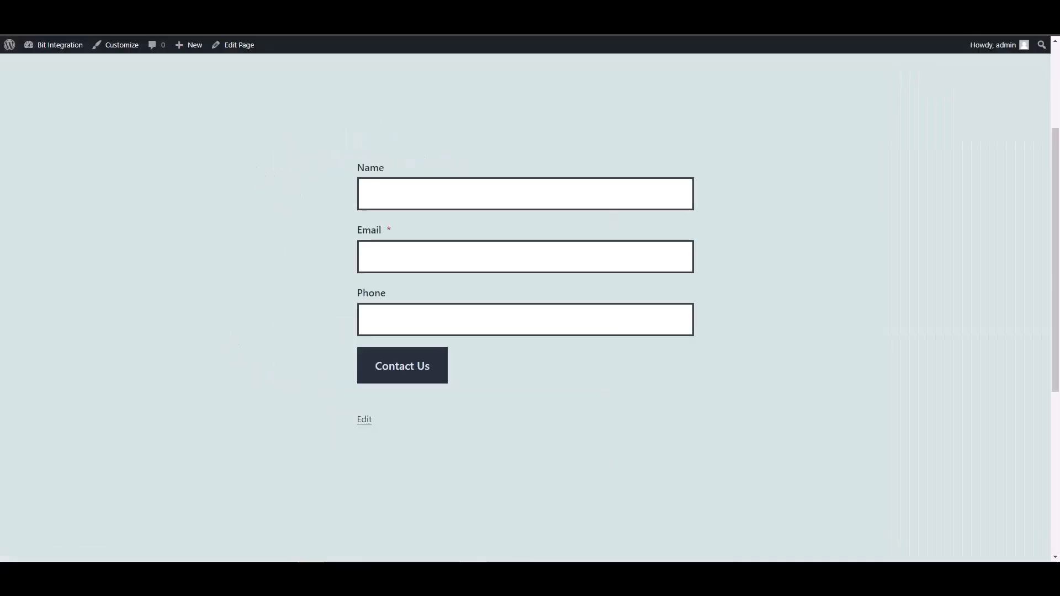
Submit the Coblock form with name 'test', a sample e-mail and a phone number
{"action": "left_click", "coordinate": [399, 197]}
{"action": "type", "text": "test"}
{"action": "key", "text": "Tab"}
{"action": "type", "text": "test@"}
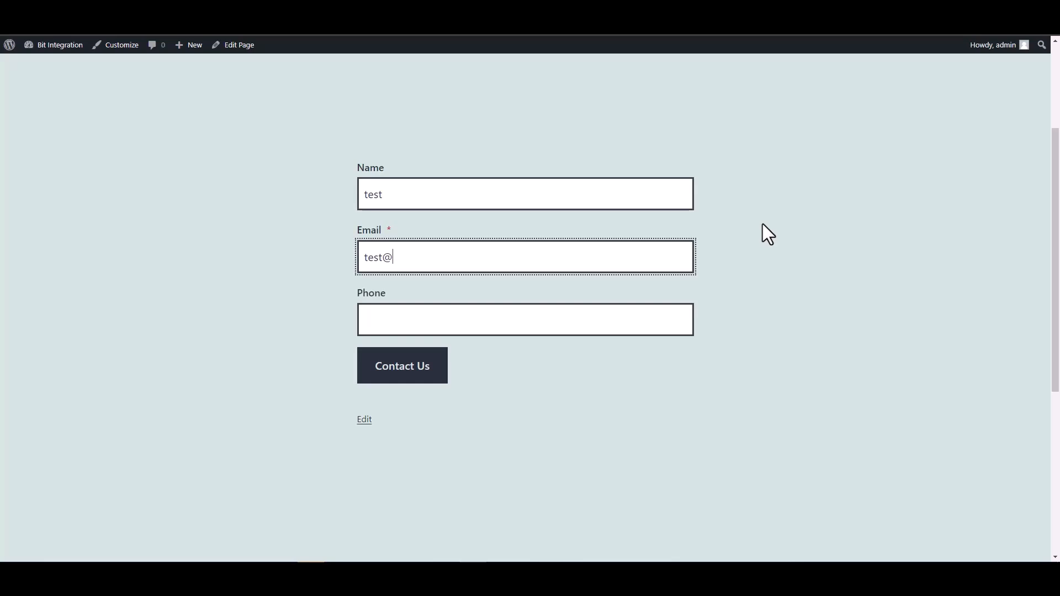
{"action": "type", "text": "test.com"}
{"action": "left_click", "coordinate": [634, 322]}
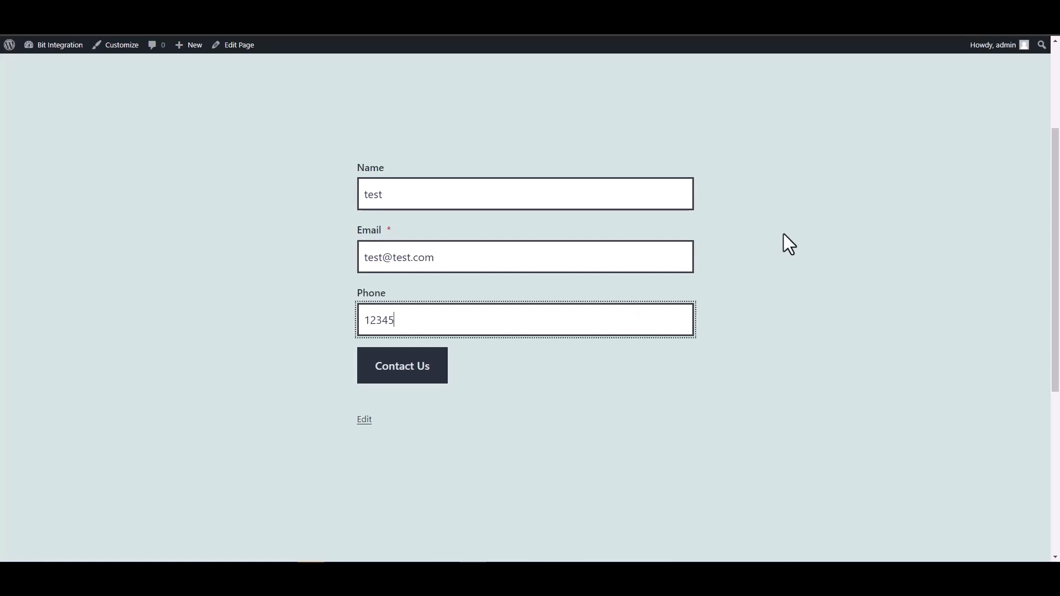
{"action": "left_click", "coordinate": [436, 373]}
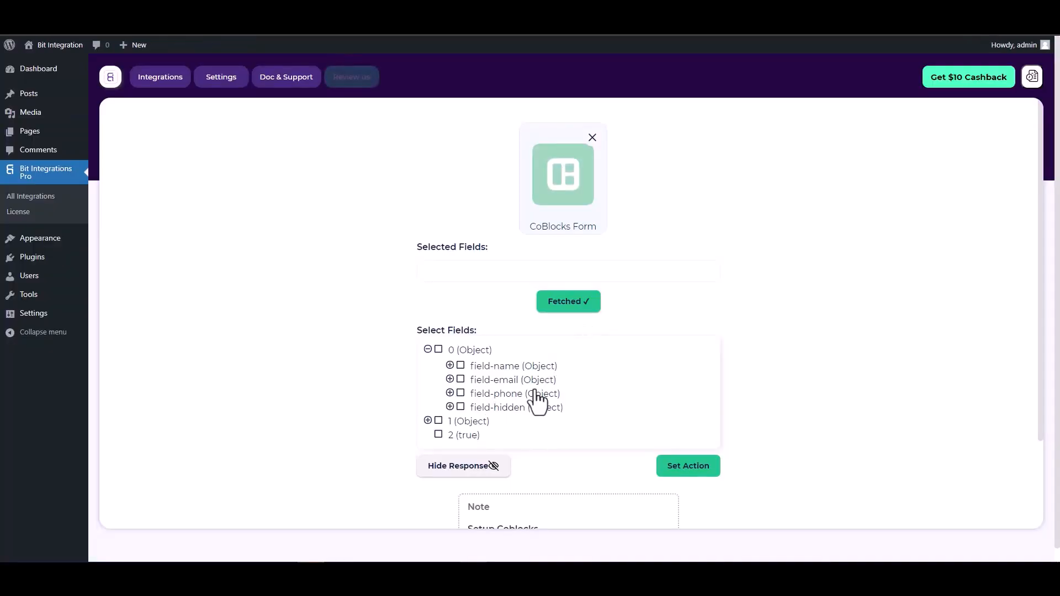
Select field-name, field-email, field-phone and field-hidden from the fetched fields
{"action": "left_click", "coordinate": [460, 366]}
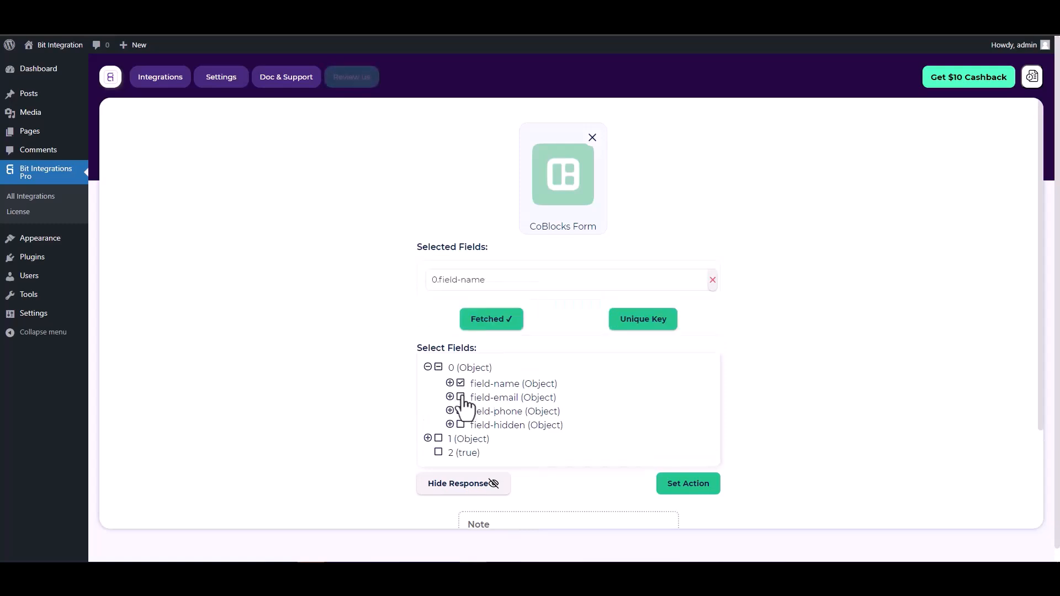
{"action": "left_click", "coordinate": [461, 395]}
{"action": "left_click", "coordinate": [461, 440]}
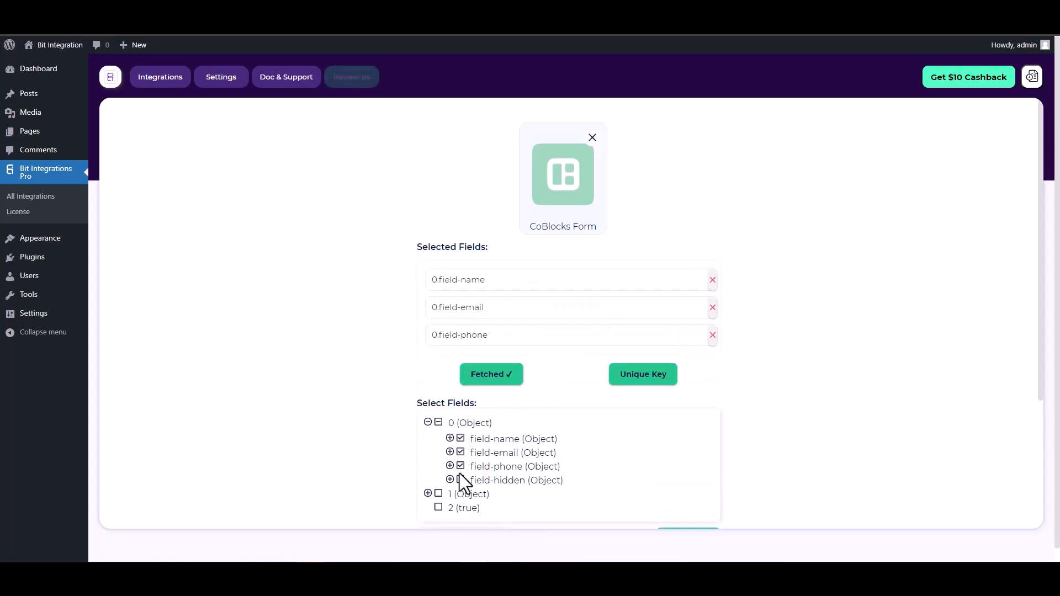
{"action": "left_click", "coordinate": [461, 480]}
{"action": "scroll", "coordinate": [565, 340], "scroll_direction": "down", "scroll_amount": 1}
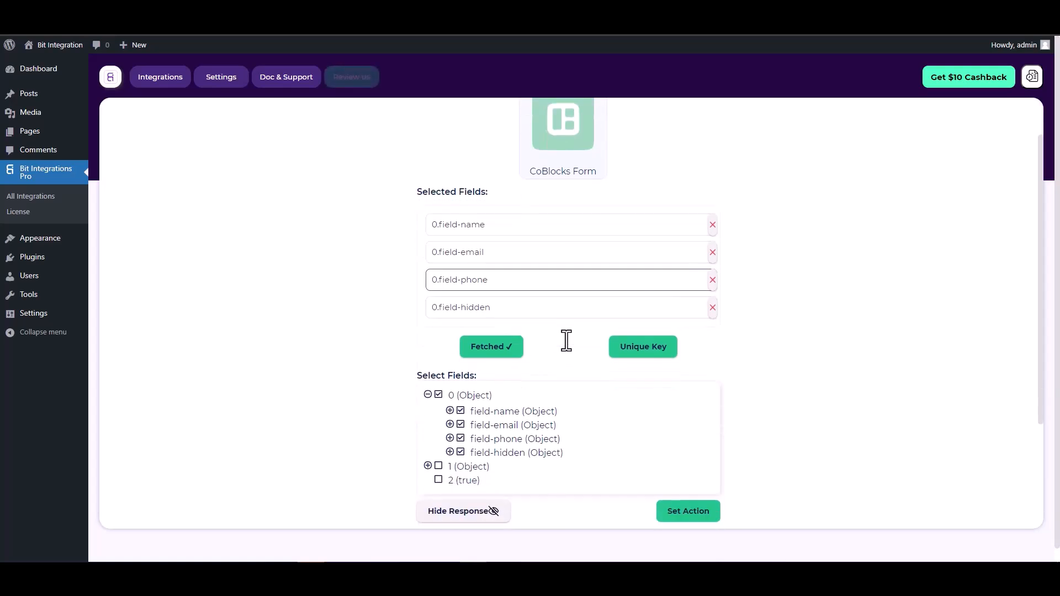
Make 0.field-hidden the unique key and proceed to choosing the action
{"action": "left_click", "coordinate": [636, 349]}
{"action": "left_click", "coordinate": [577, 307]}
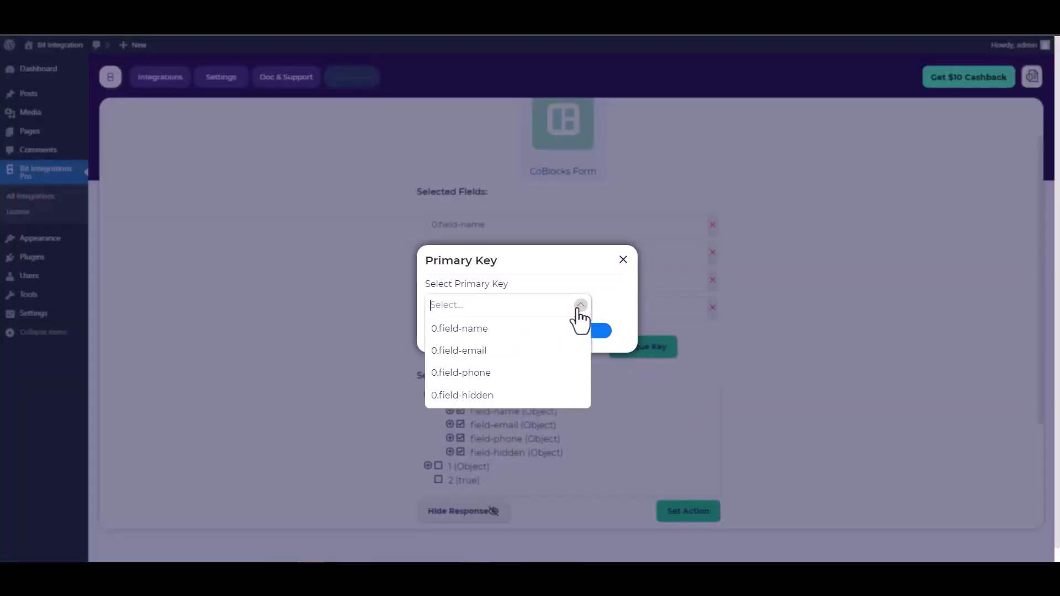
{"action": "left_click", "coordinate": [471, 396]}
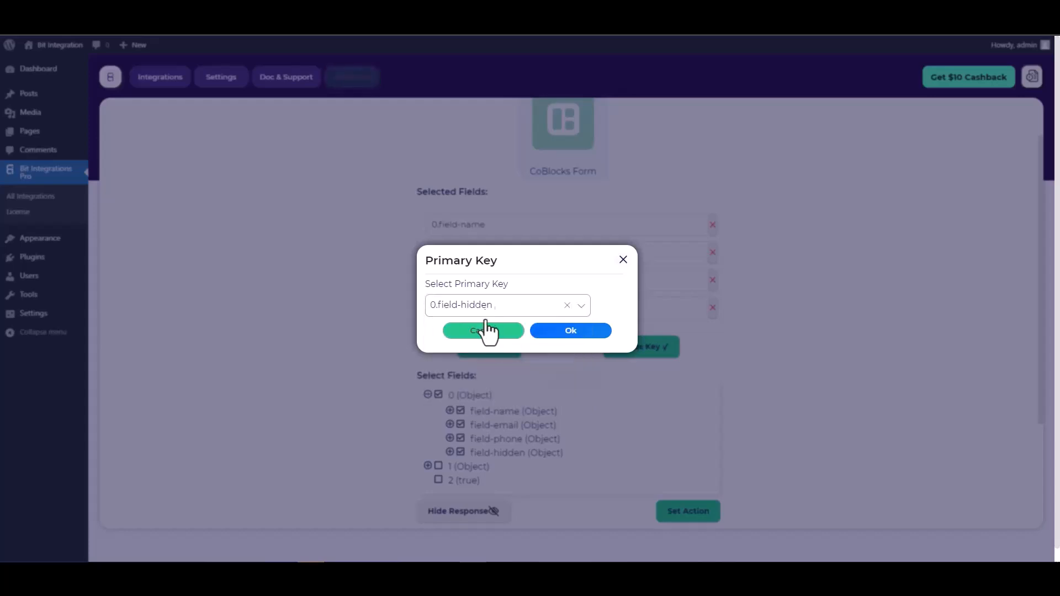
{"action": "left_click", "coordinate": [574, 335]}
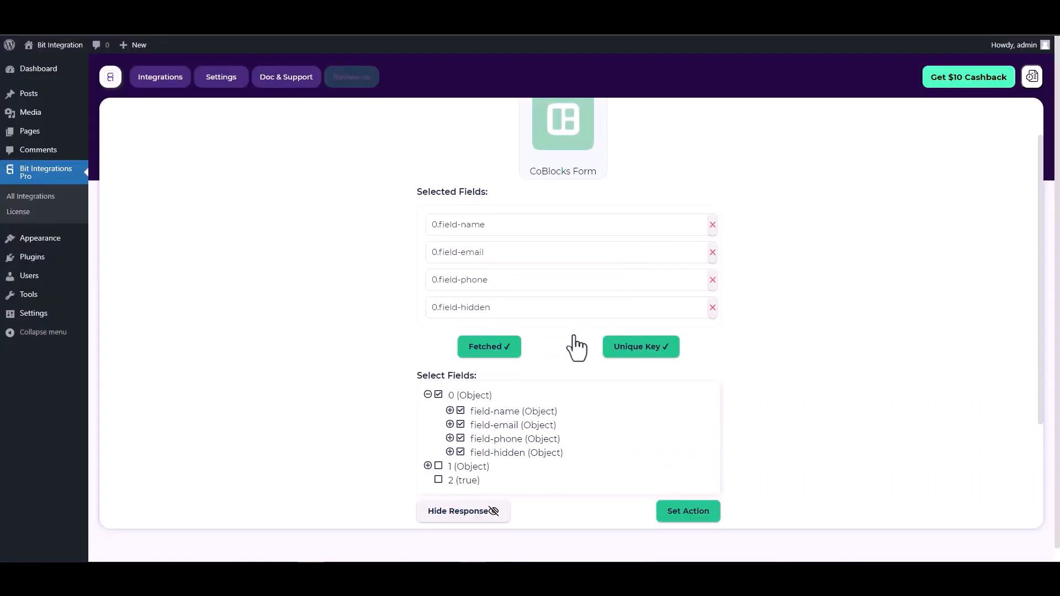
{"action": "scroll", "coordinate": [558, 326], "scroll_direction": "down", "scroll_amount": 2}
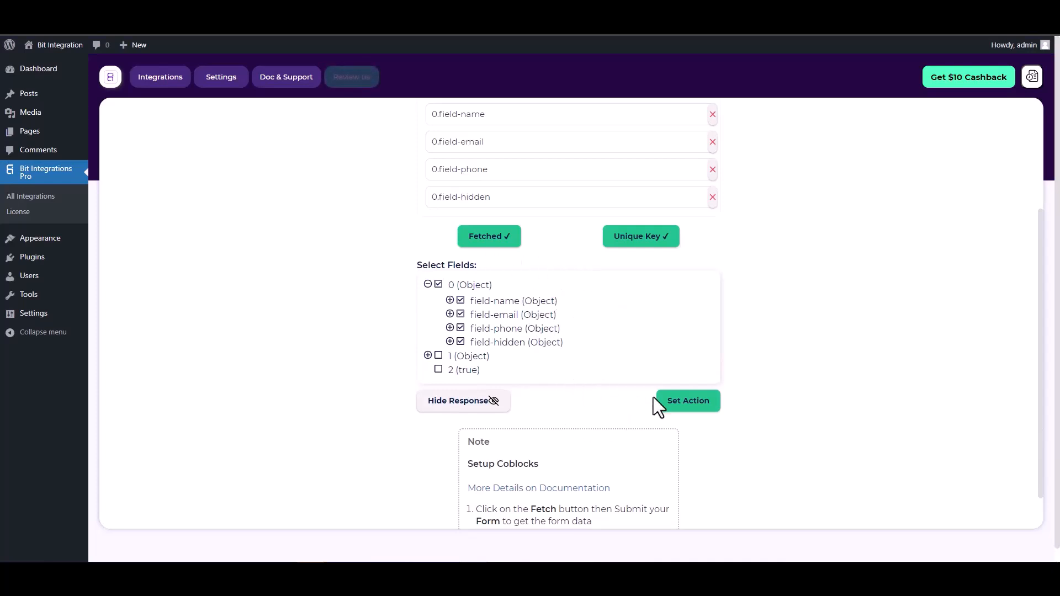
{"action": "left_click", "coordinate": [690, 408]}
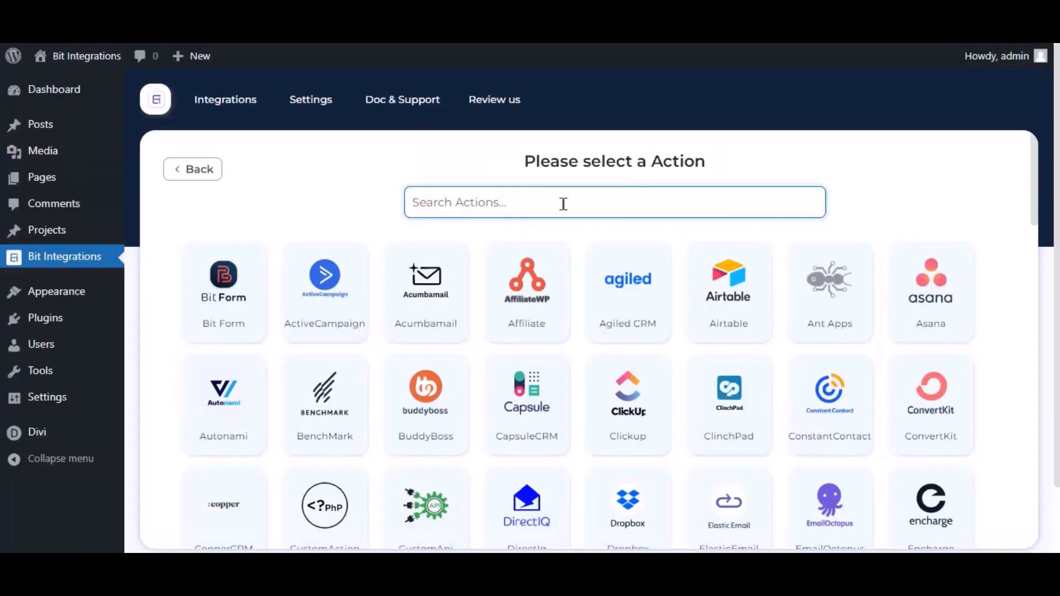
Choose Mautic as the action and review its Integration Settings client ID help text
{"action": "type", "text": "mautic"}
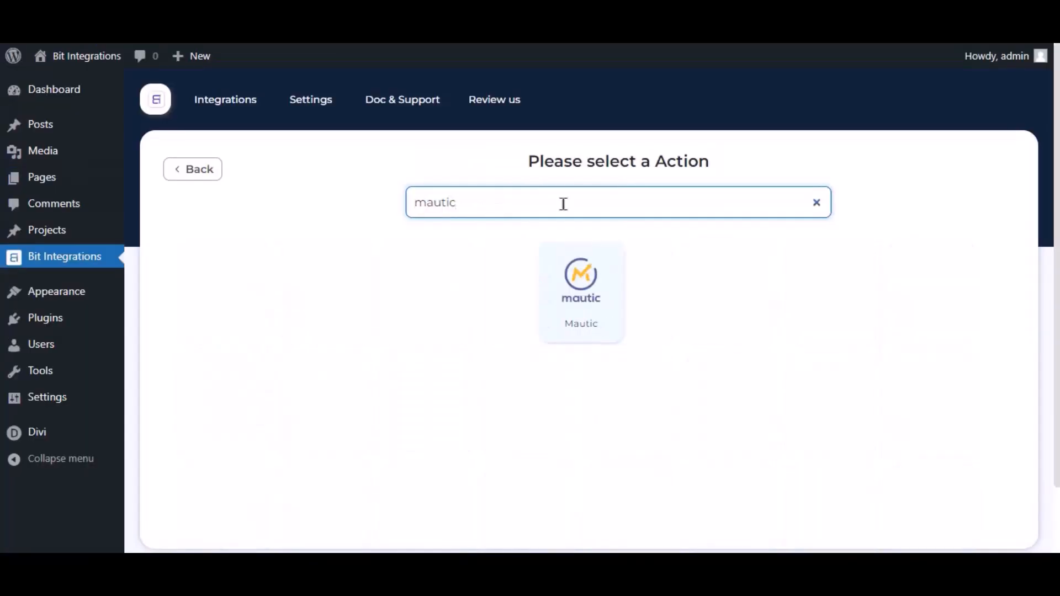
{"action": "left_click", "coordinate": [547, 321]}
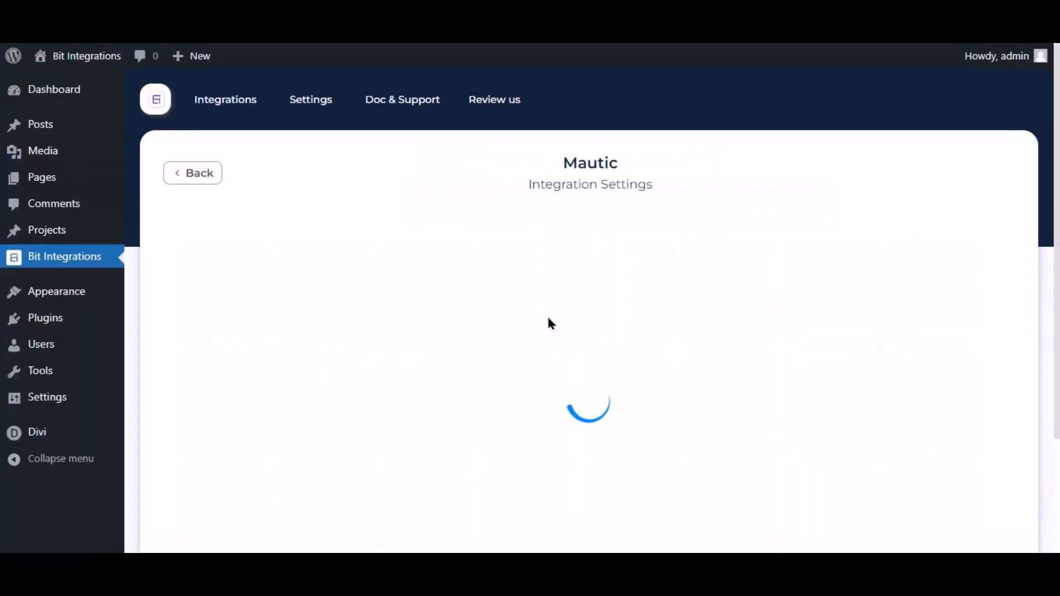
{"action": "left_click_drag", "start_coordinate": [246, 281], "coordinate": [181, 279]}
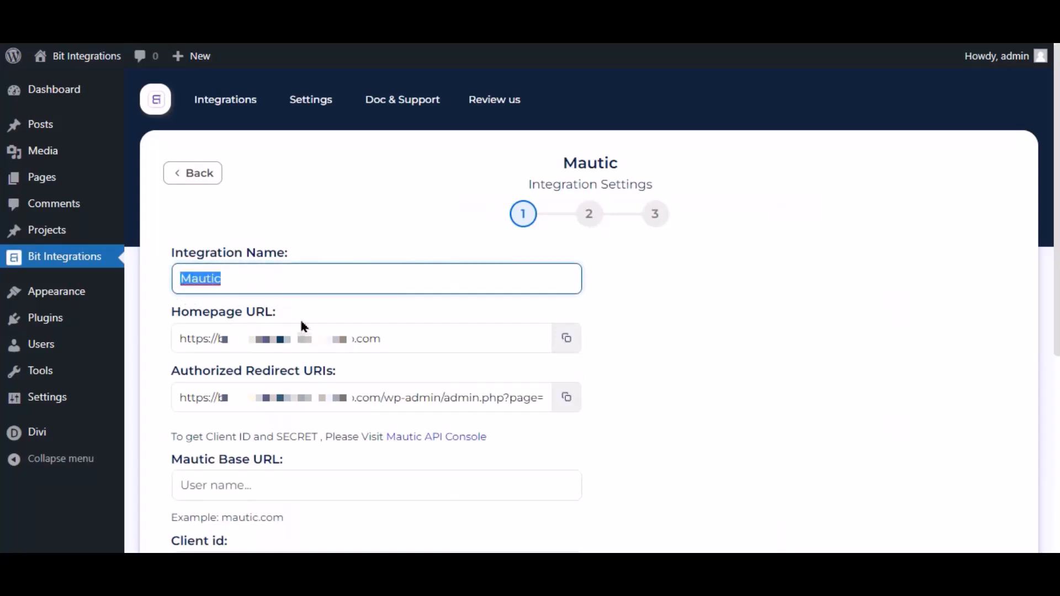
{"action": "scroll", "coordinate": [303, 326], "scroll_direction": "down", "scroll_amount": 4}
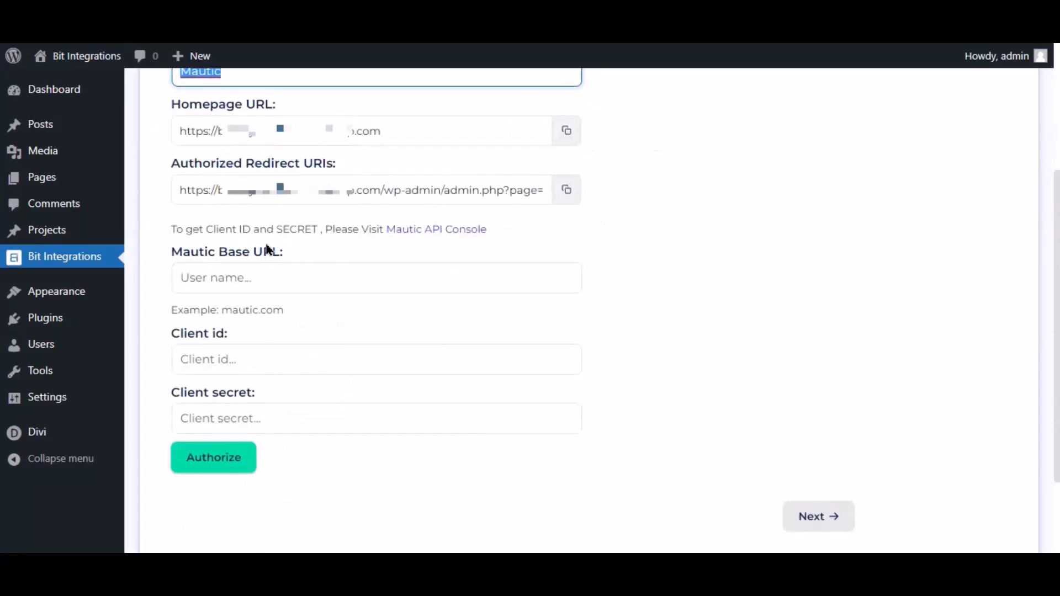
{"action": "left_click_drag", "start_coordinate": [167, 229], "coordinate": [334, 258]}
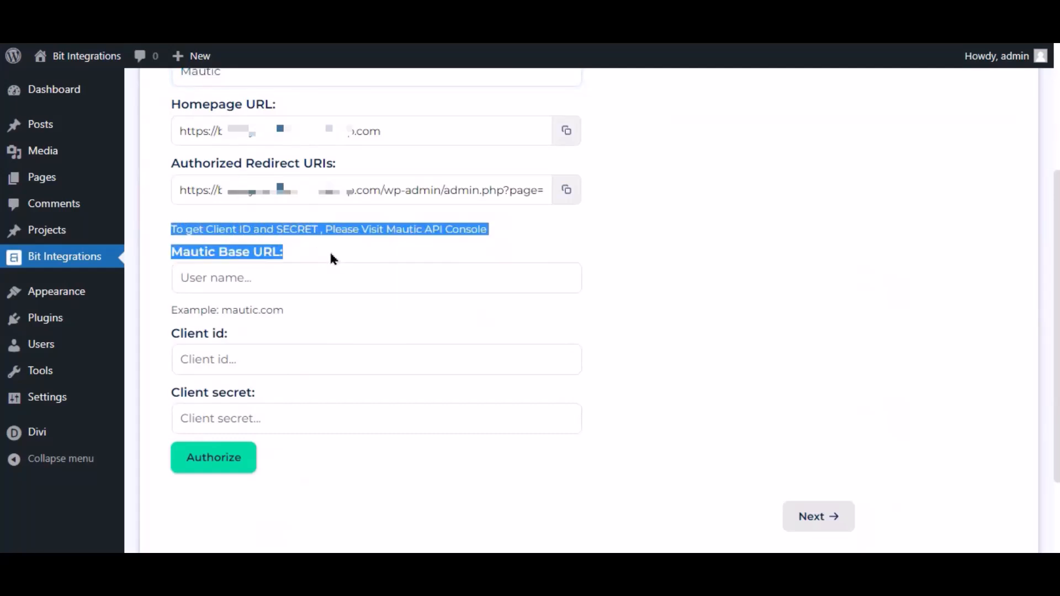
{"action": "left_click", "coordinate": [385, 265]}
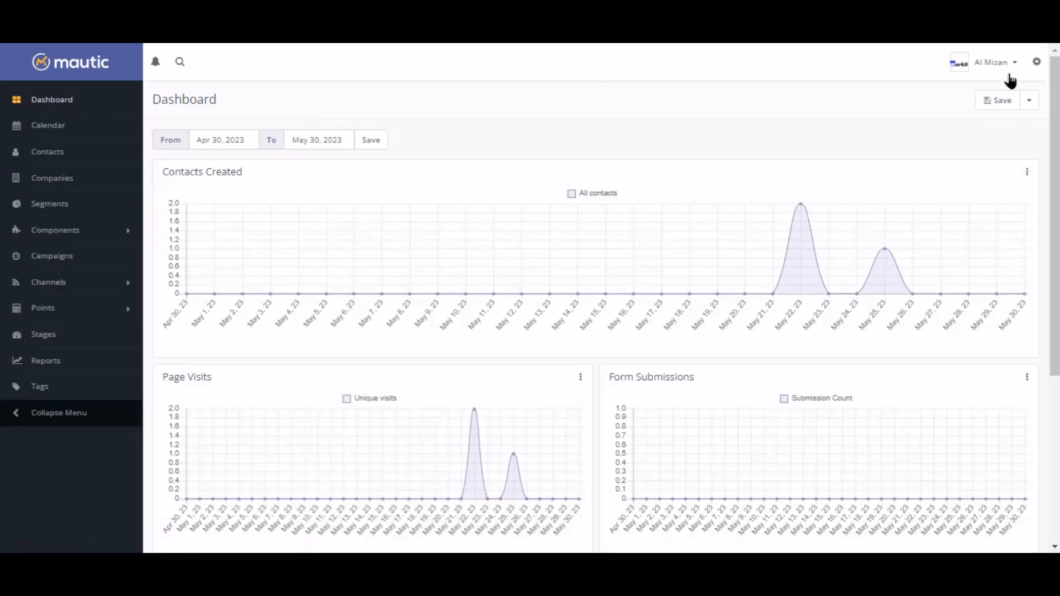
Start a new Mautic API credential using OAuth 2, named For Bit Integrations
{"action": "left_click", "coordinate": [1036, 64]}
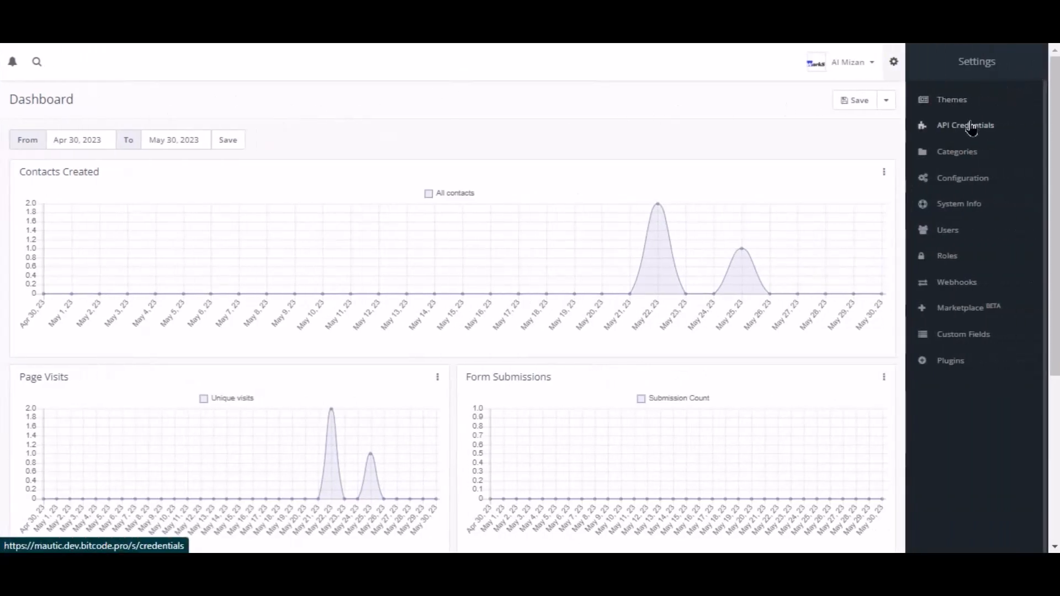
{"action": "left_click", "coordinate": [972, 126]}
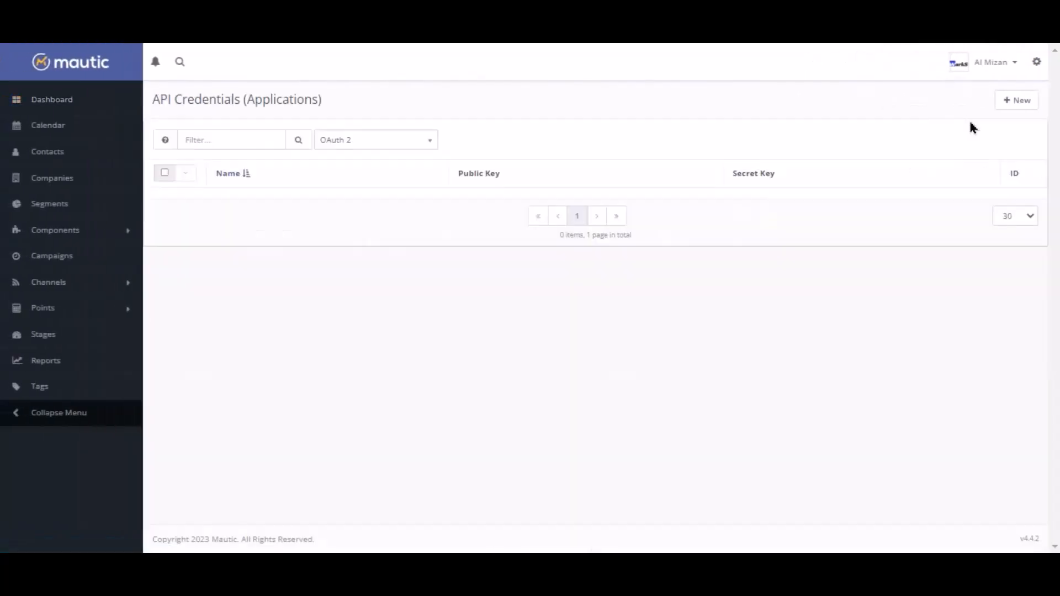
{"action": "left_click", "coordinate": [1014, 103]}
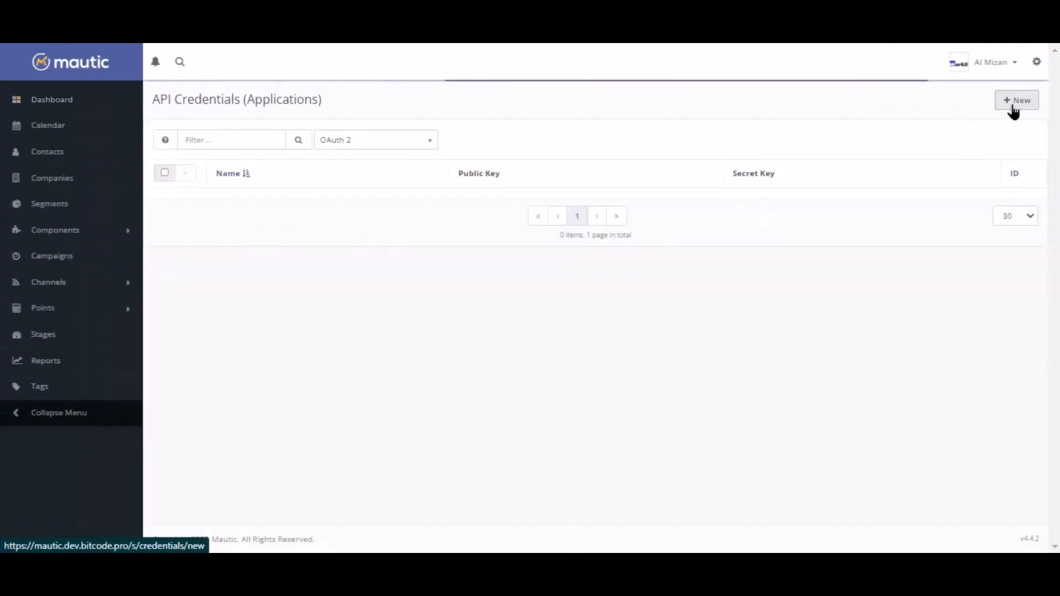
{"action": "left_click", "coordinate": [189, 156]}
{"action": "left_click", "coordinate": [190, 202]}
{"action": "left_click", "coordinate": [203, 196]}
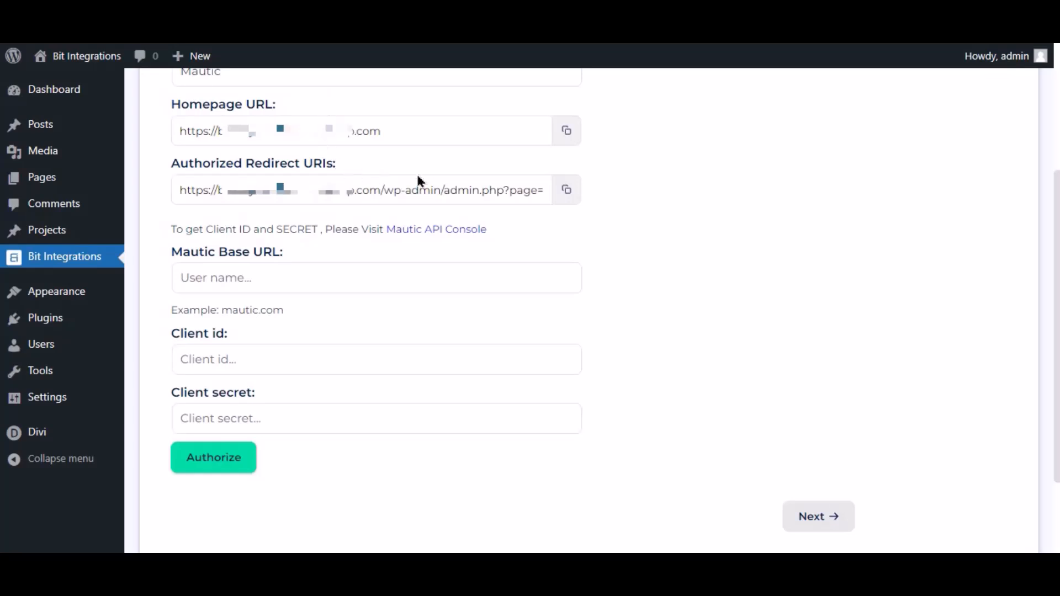
Paste the Bit Integrations authorized redirect URI into the credential and save it
{"action": "left_click", "coordinate": [574, 202]}
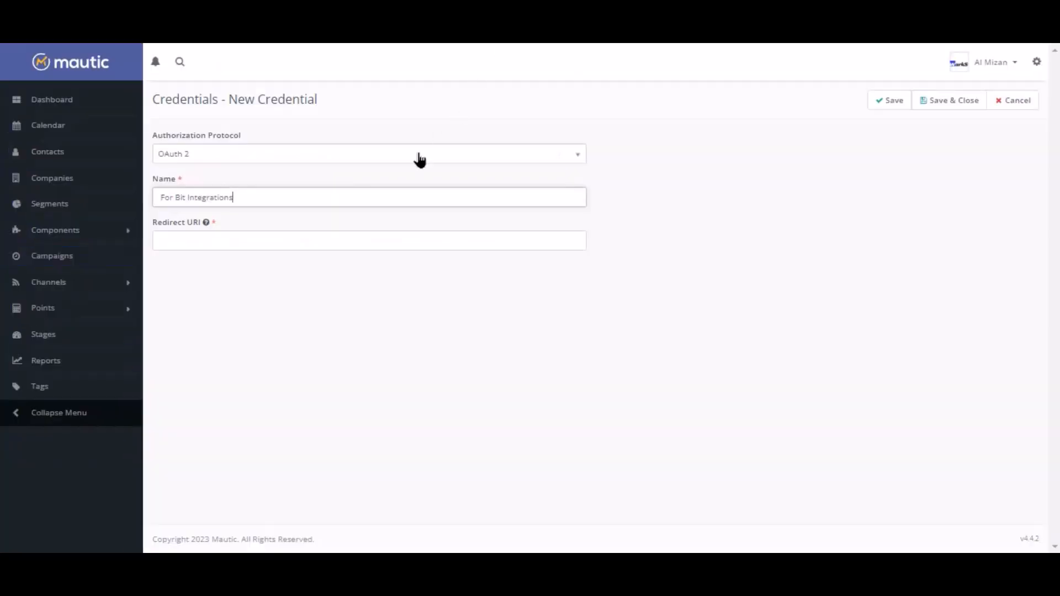
{"action": "left_click", "coordinate": [334, 240]}
{"action": "key", "text": "ctrl+v"}
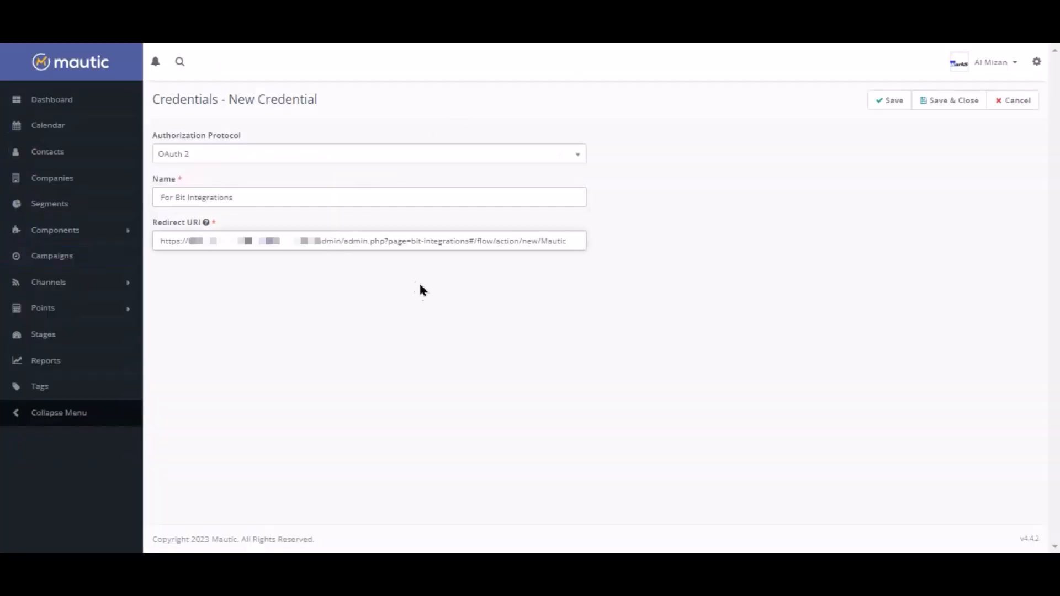
{"action": "left_click", "coordinate": [890, 101]}
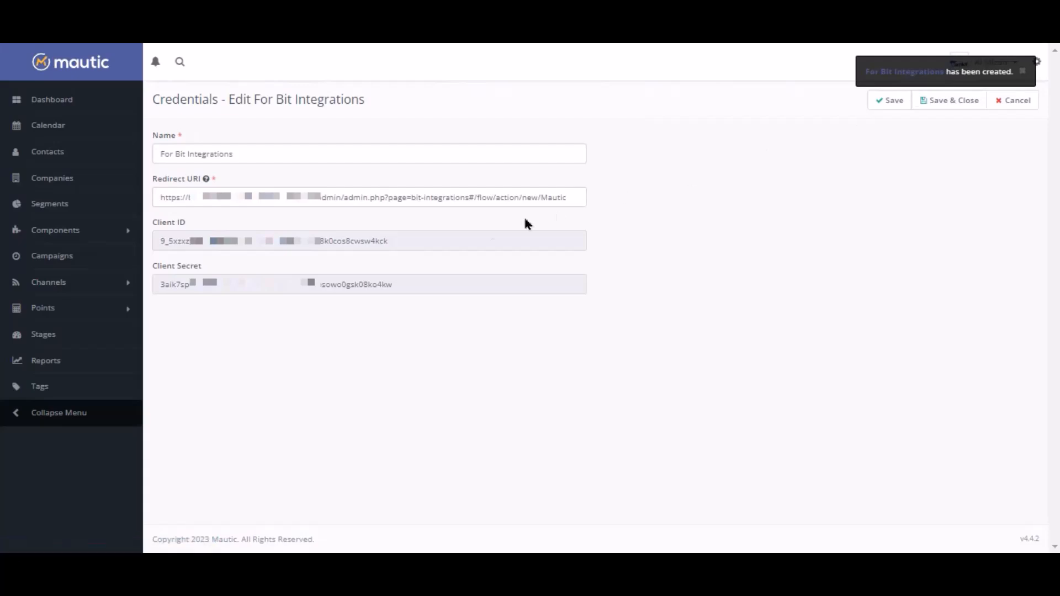
Copy the Mautic client ID into Bit Integrations' Client id field
{"action": "double_click", "coordinate": [343, 241]}
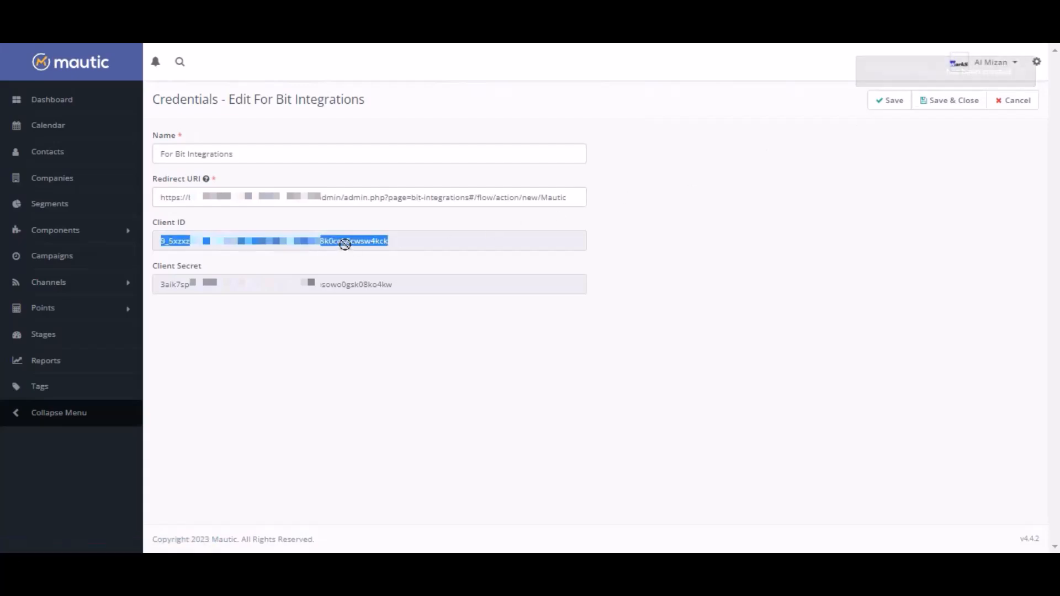
{"action": "right_click", "coordinate": [345, 244]}
{"action": "left_click", "coordinate": [390, 257]}
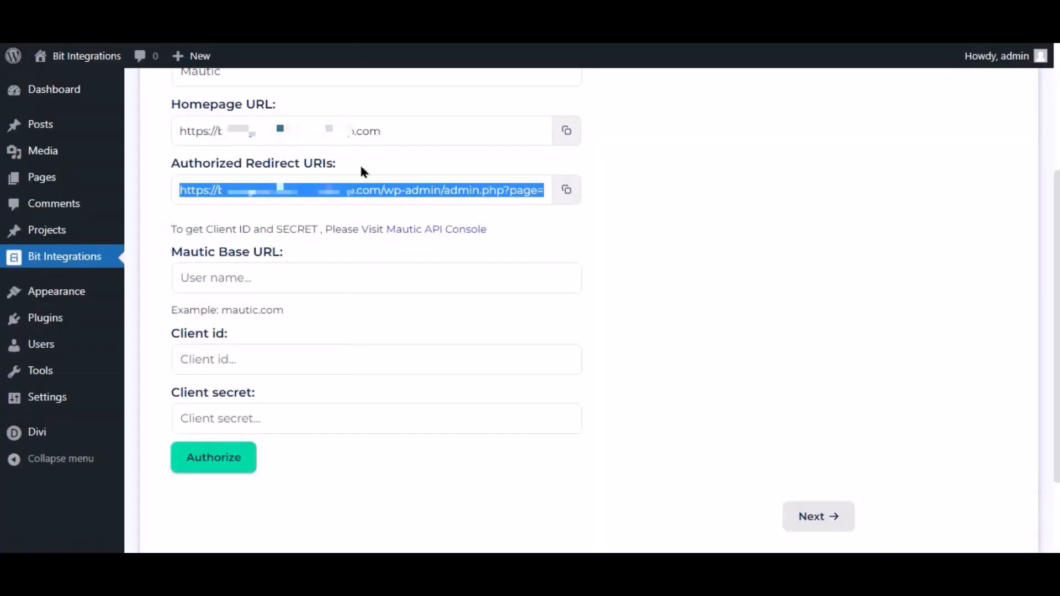
{"action": "left_click", "coordinate": [284, 357]}
{"action": "key", "text": "ctrl+v"}
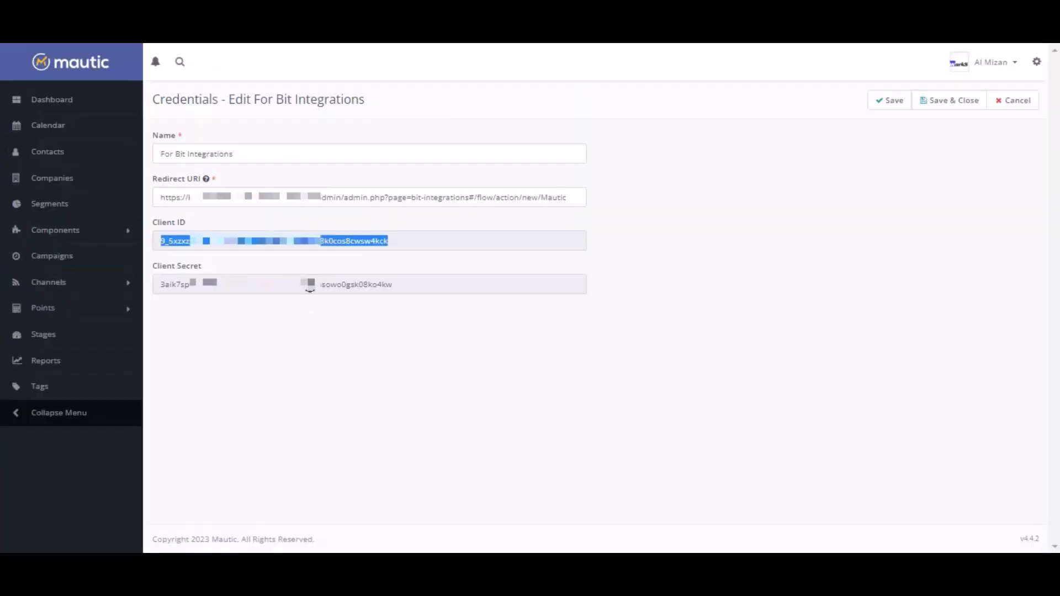
Copy the Mautic client secret into the Client secret field
{"action": "double_click", "coordinate": [309, 283]}
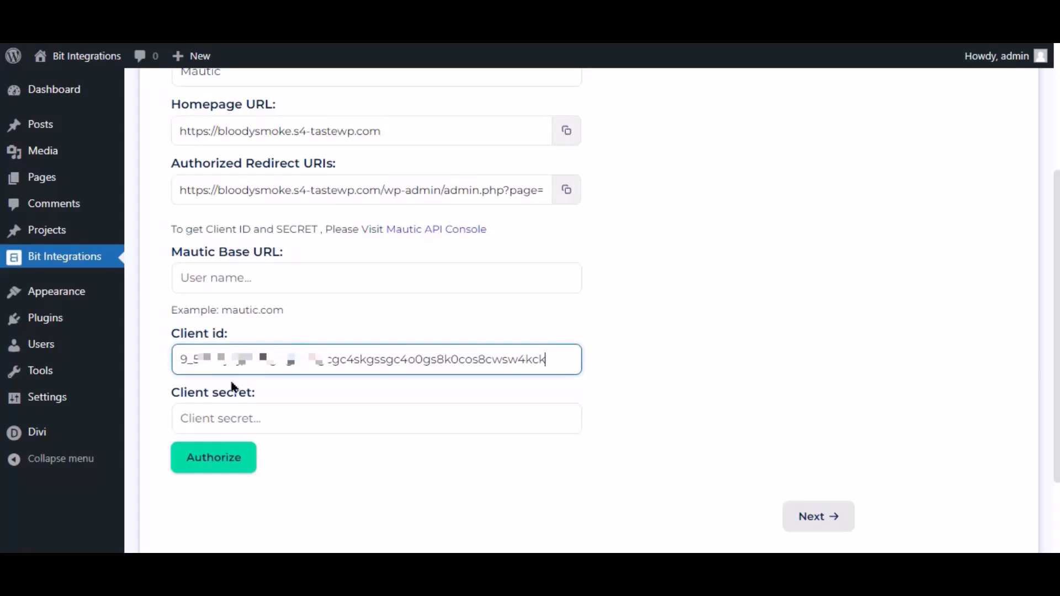
{"action": "left_click", "coordinate": [236, 426]}
{"action": "key", "text": "ctrl+v"}
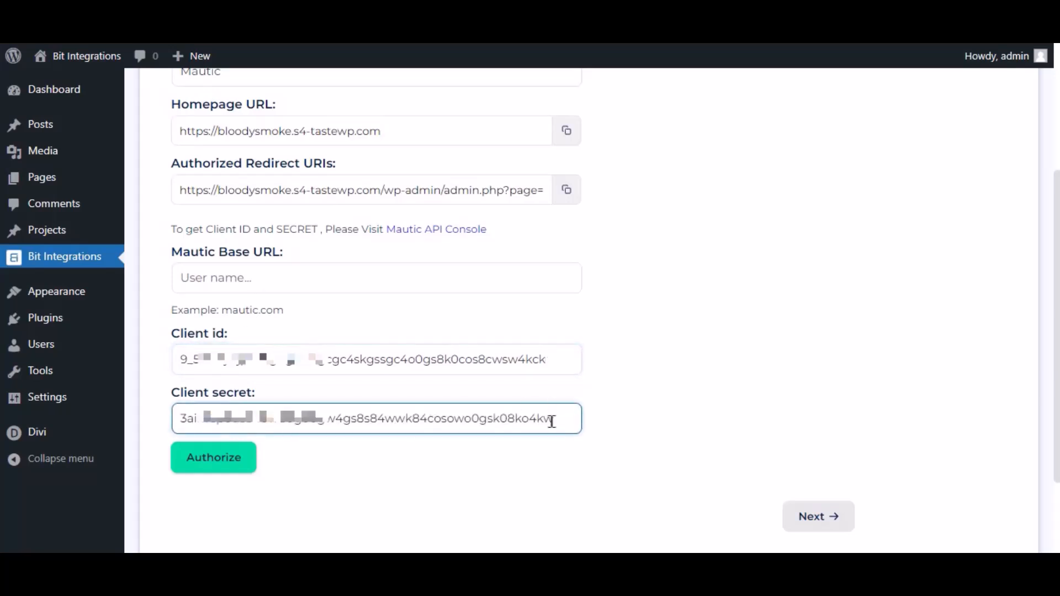
Paste the Mautic base URL into the settings and authorize the connection
{"action": "left_click", "coordinate": [260, 284]}
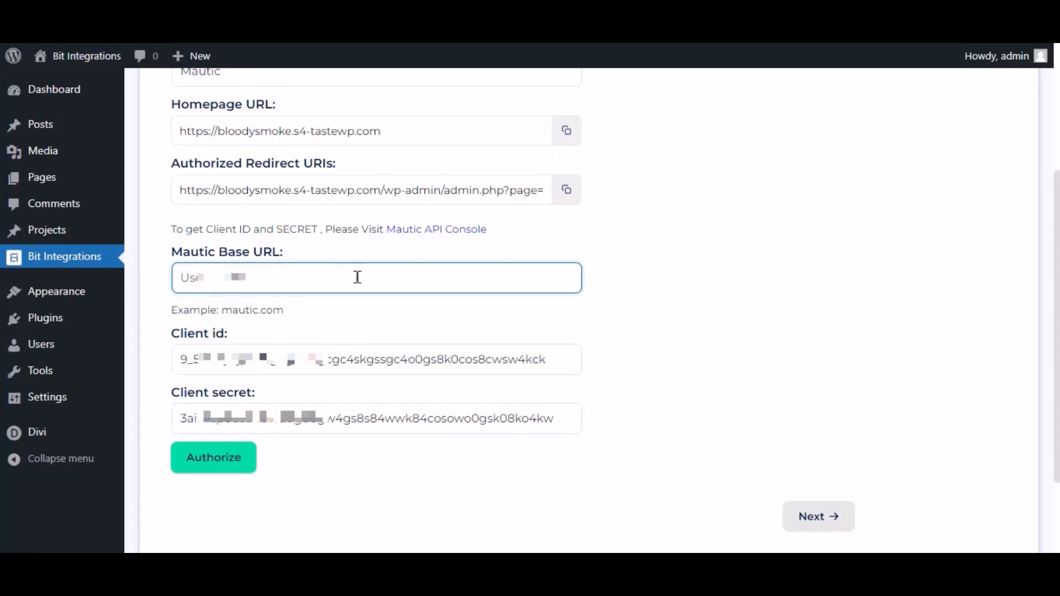
{"action": "key", "text": "ctrl+v"}
{"action": "left_click_drag", "start_coordinate": [337, 276], "coordinate": [163, 285]}
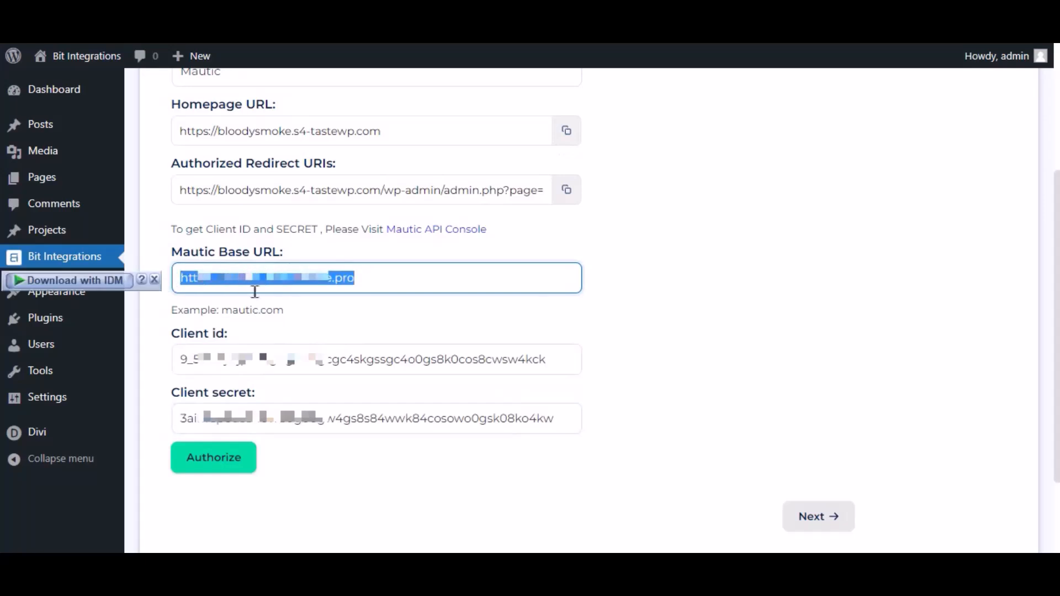
{"action": "left_click", "coordinate": [303, 309]}
{"action": "left_click", "coordinate": [217, 472]}
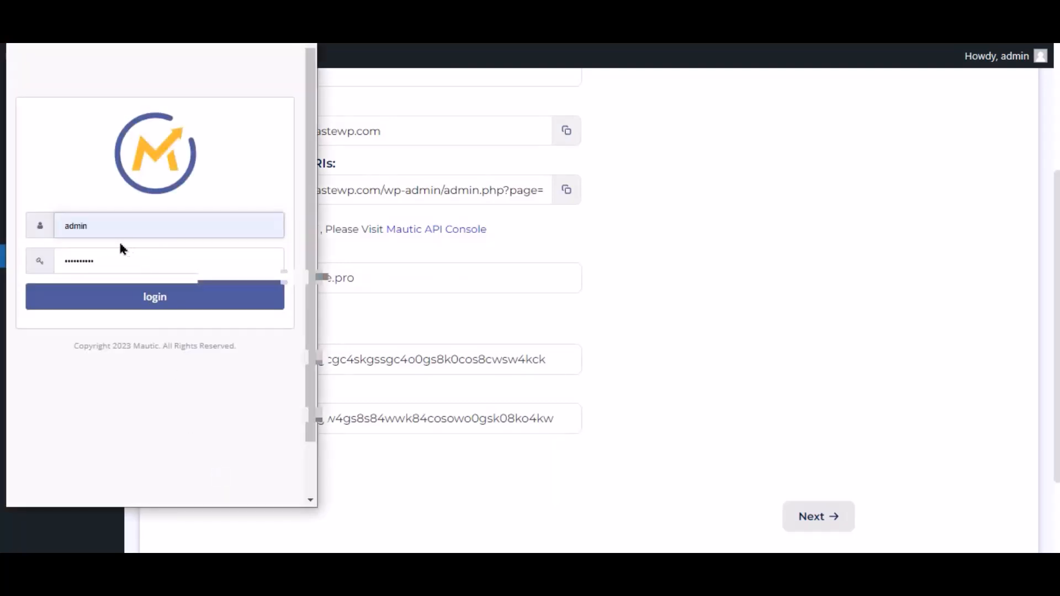
Log in to Mautic and accept access for the For Bit Integrations application
{"action": "left_click", "coordinate": [190, 309]}
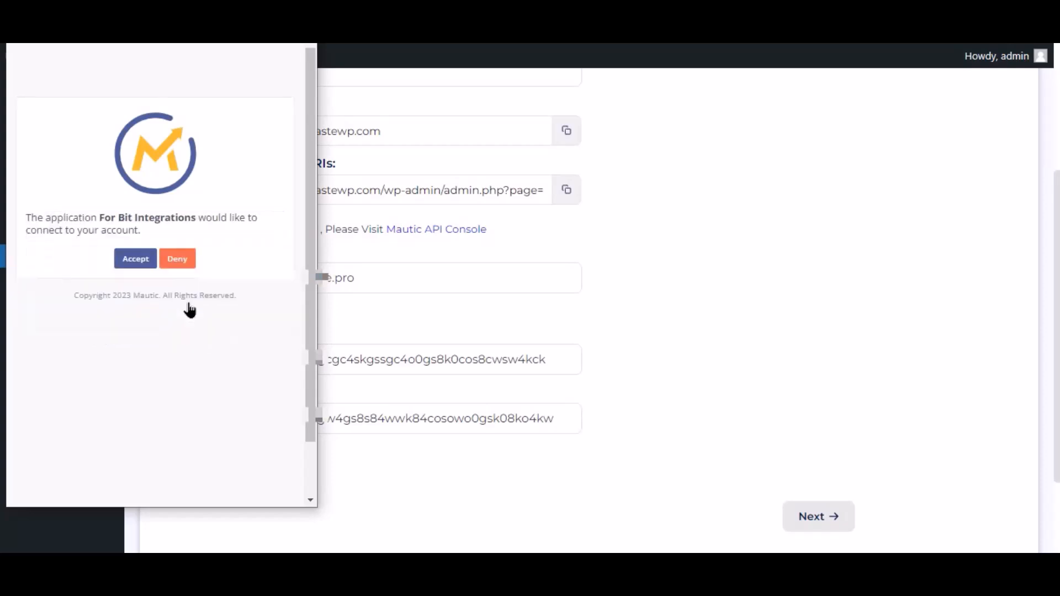
{"action": "left_click", "coordinate": [138, 261]}
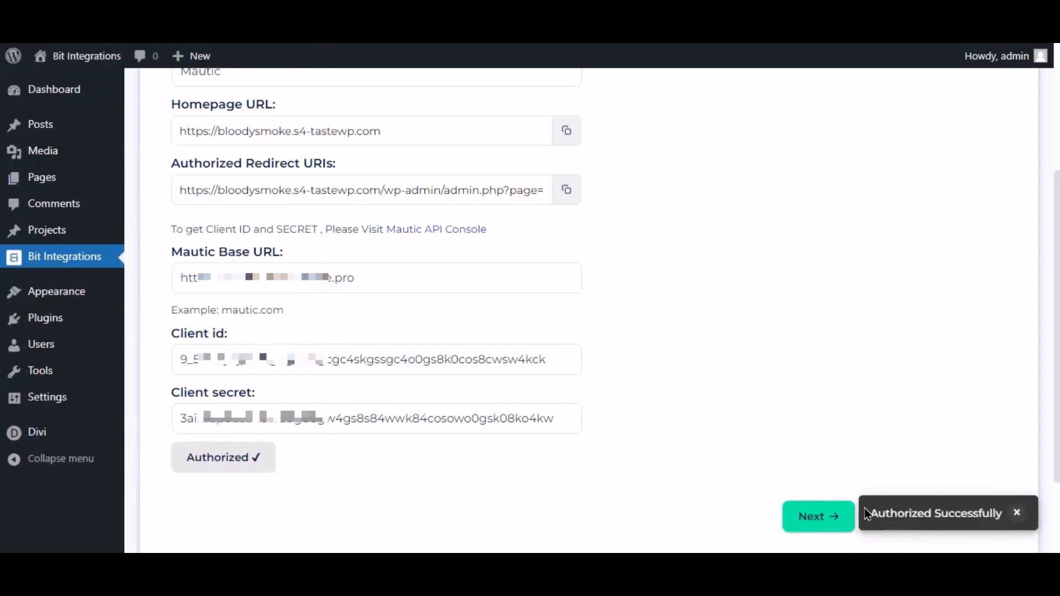
Map the form's Email Address field to Mautic Email
{"action": "left_click", "coordinate": [818, 519]}
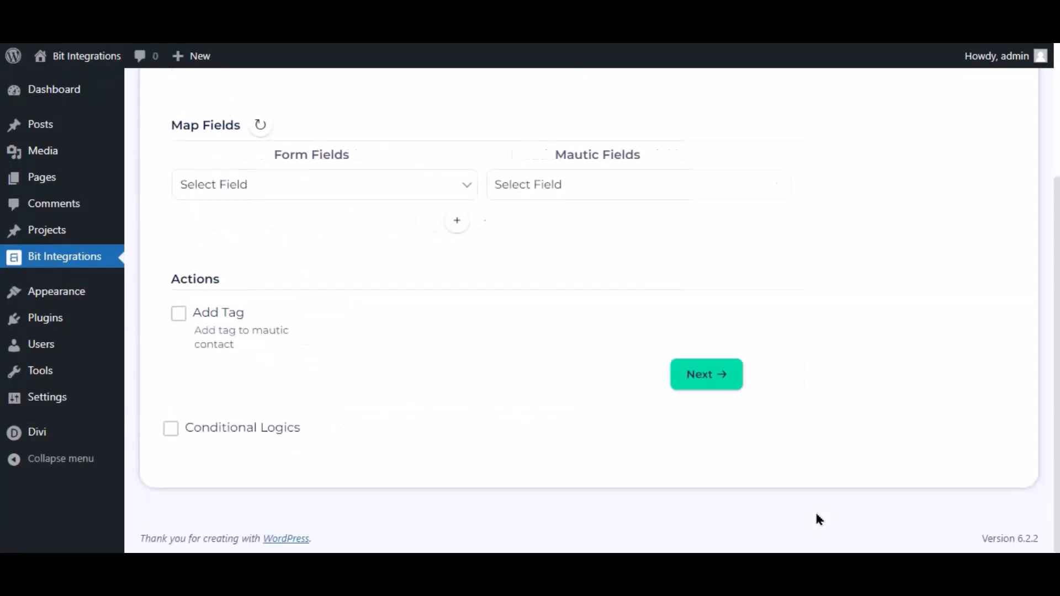
{"action": "scroll", "coordinate": [584, 409], "scroll_direction": "up", "scroll_amount": 3}
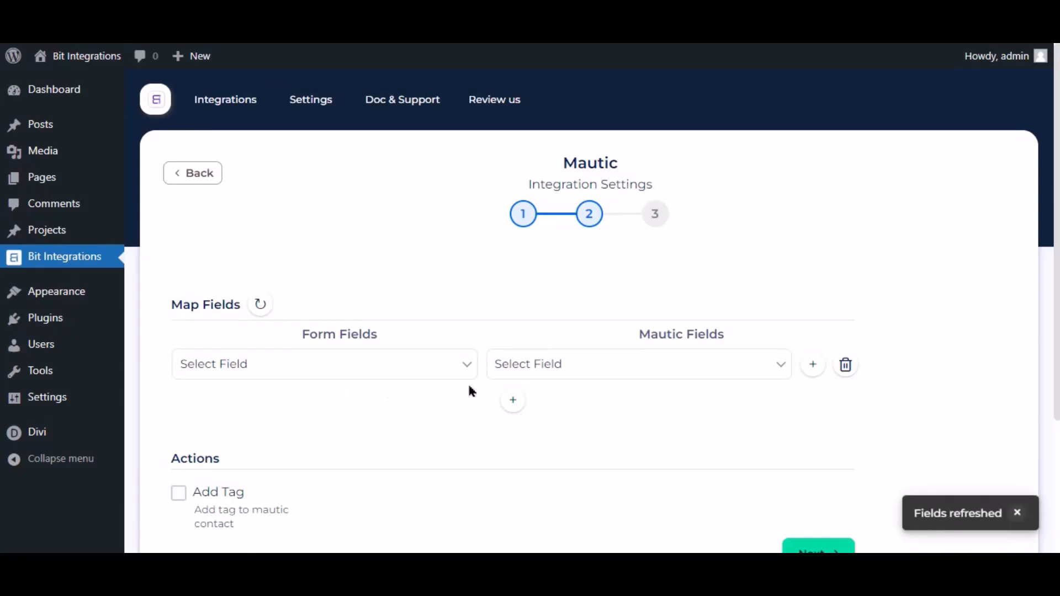
{"action": "left_click", "coordinate": [540, 363]}
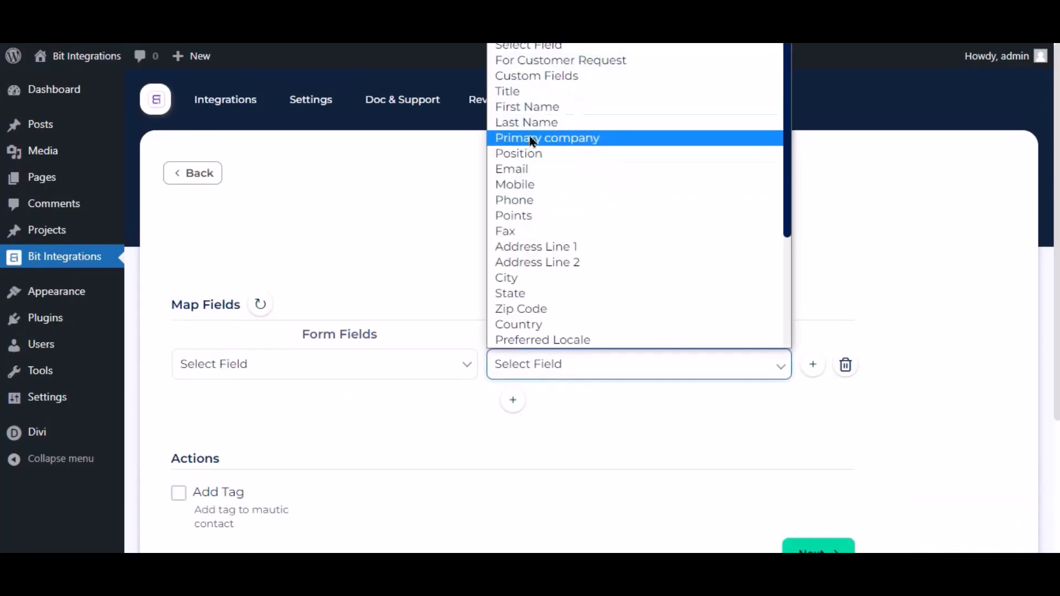
{"action": "left_click", "coordinate": [525, 170]}
{"action": "left_click", "coordinate": [450, 364]}
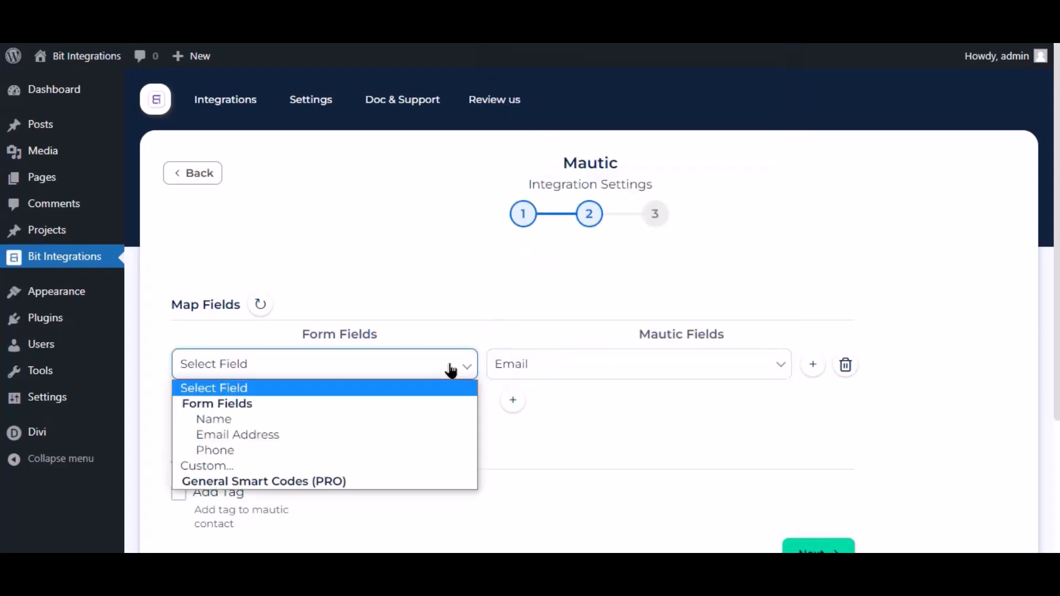
{"action": "left_click", "coordinate": [271, 433]}
Add a second mapping row sending the form's Name to Mautic First Name
{"action": "left_click", "coordinate": [512, 401]}
{"action": "left_click", "coordinate": [549, 404]}
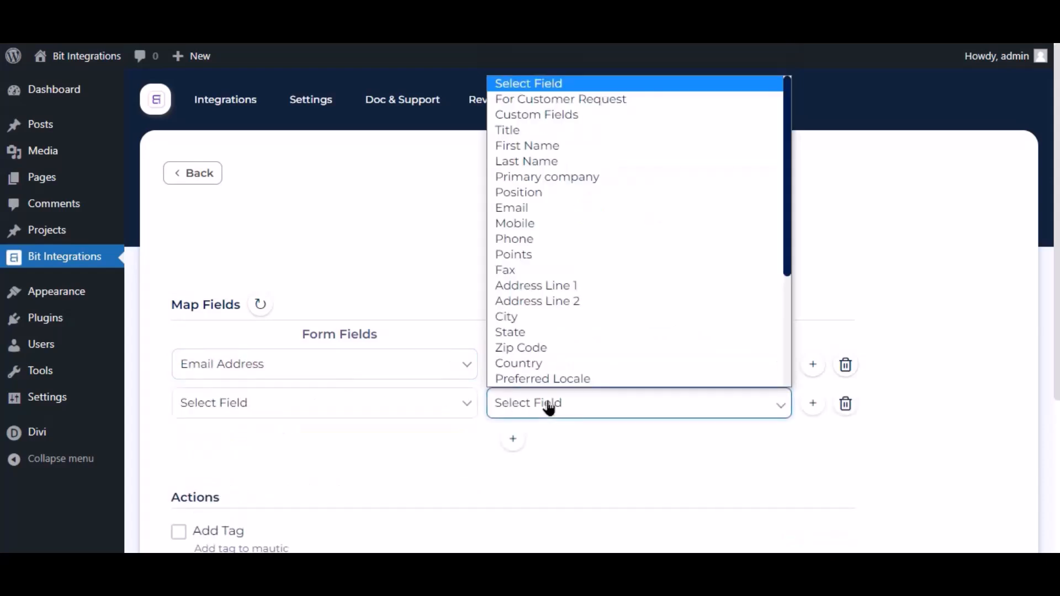
{"action": "left_click", "coordinate": [518, 143]}
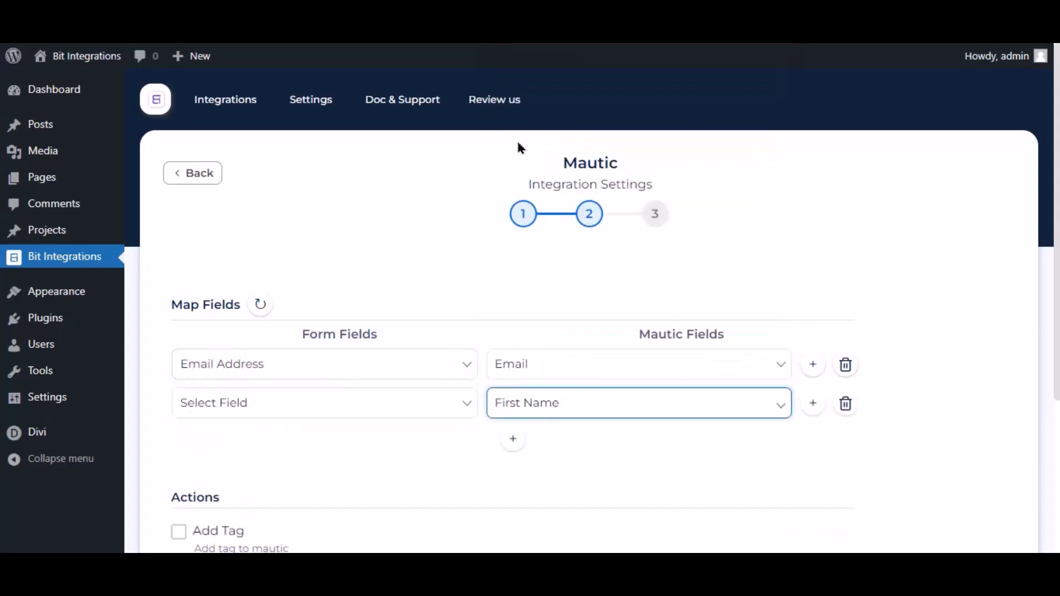
{"action": "left_click", "coordinate": [425, 405]}
{"action": "left_click", "coordinate": [232, 464]}
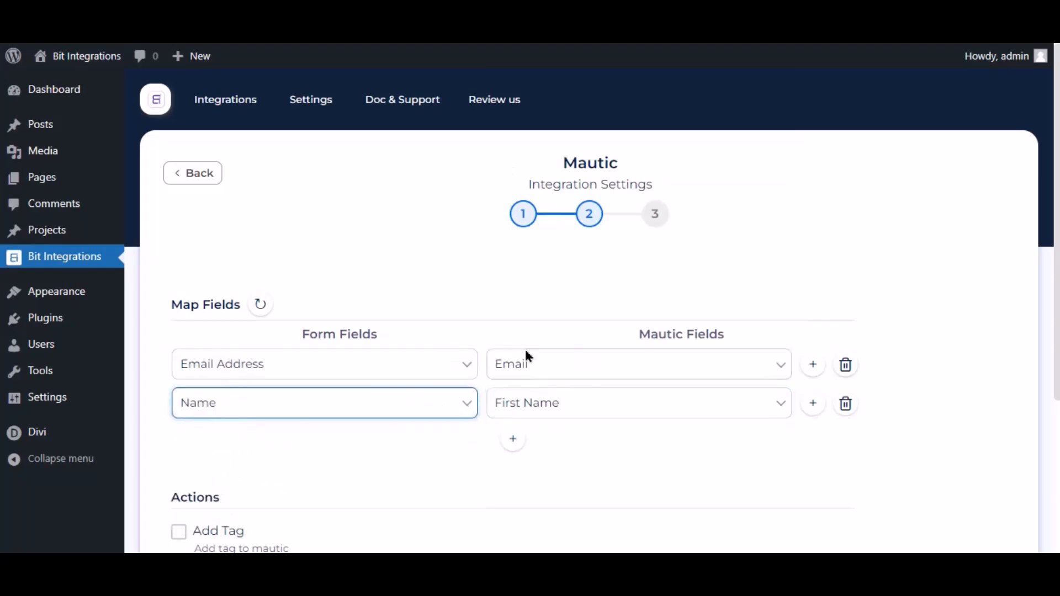
Leave conditional logic off, then finish and save the Mautic integration
{"action": "scroll", "coordinate": [574, 343], "scroll_direction": "down", "scroll_amount": 4}
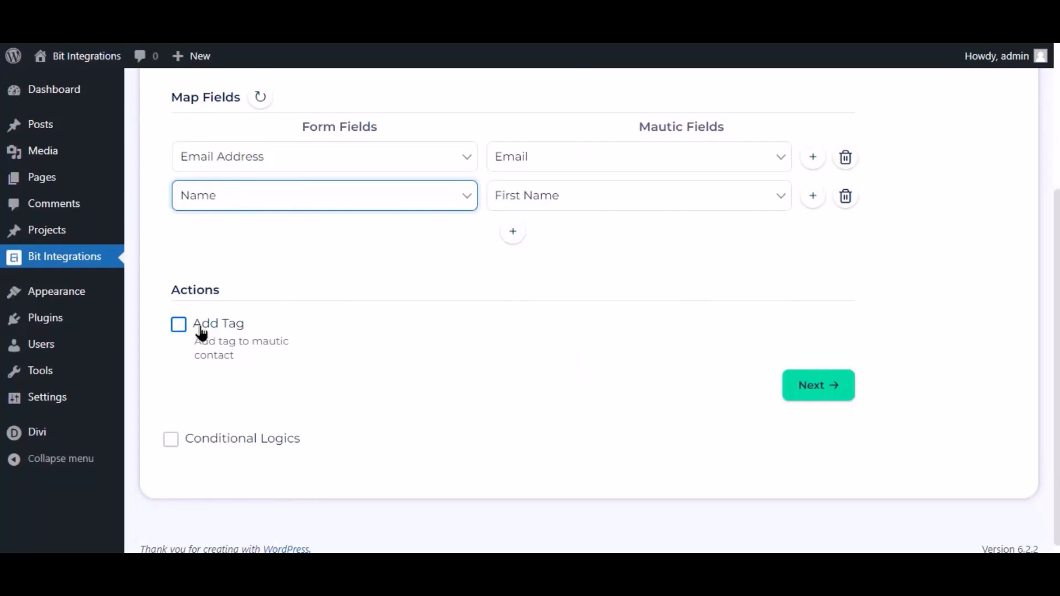
{"action": "left_click", "coordinate": [172, 440]}
{"action": "scroll", "coordinate": [220, 442], "scroll_direction": "down", "scroll_amount": 3}
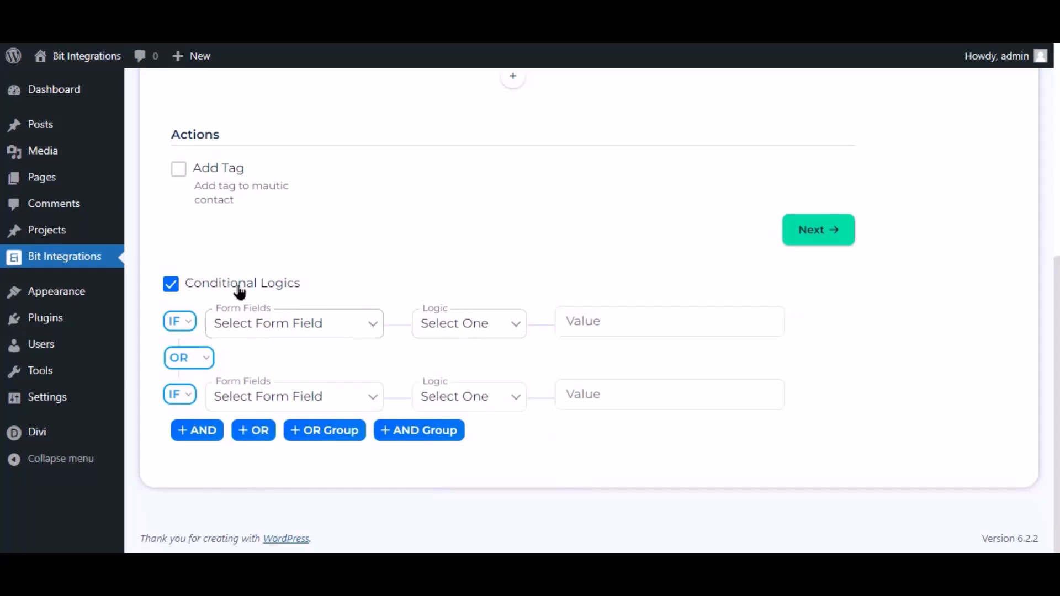
{"action": "left_click", "coordinate": [171, 284]}
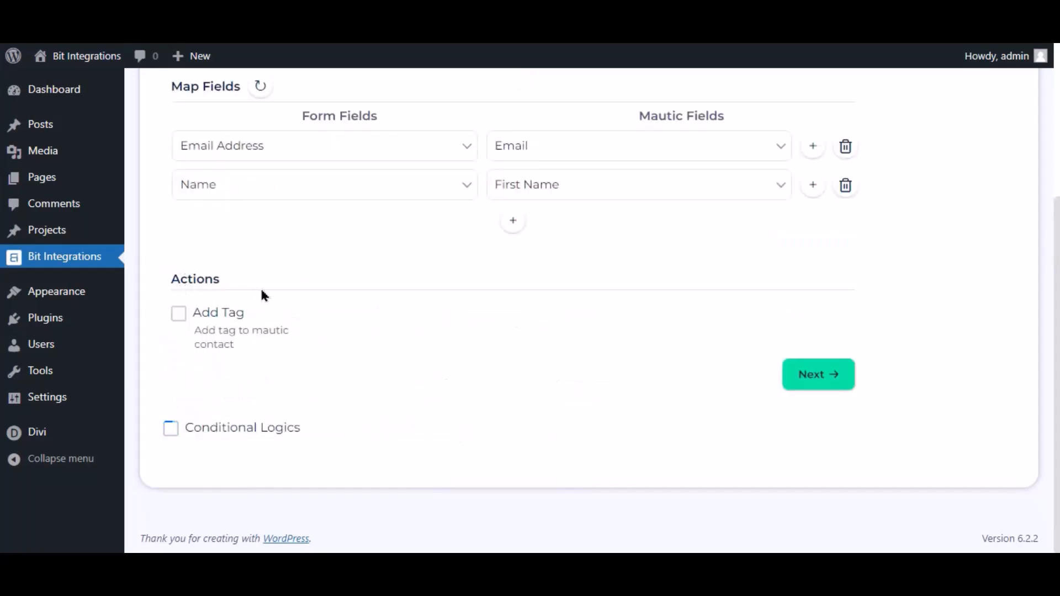
{"action": "left_click", "coordinate": [804, 373]}
{"action": "left_click", "coordinate": [589, 268]}
Submit the contact form with name 'Bit Integrations', an e-mail and phone number, then check Mautic Contacts
{"action": "type", "text": "Bit Integ"}
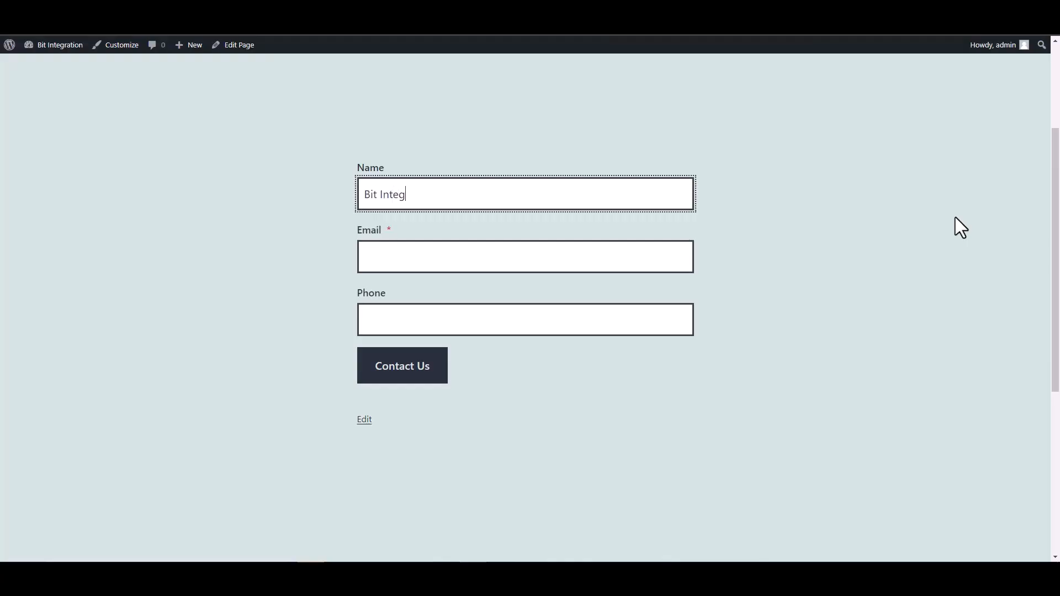
{"action": "type", "text": "rations"}
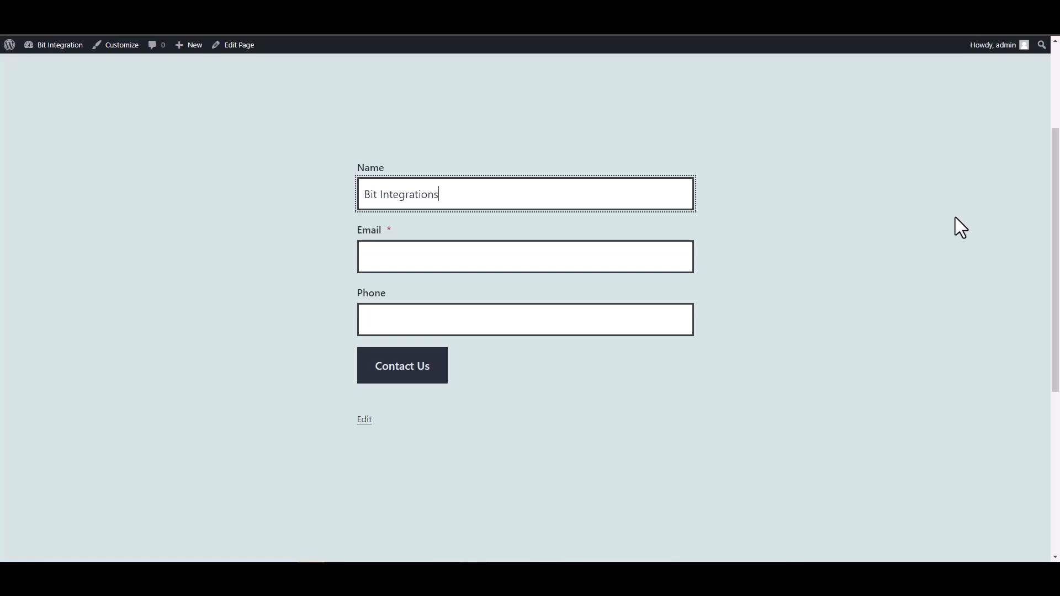
{"action": "left_click", "coordinate": [648, 256]}
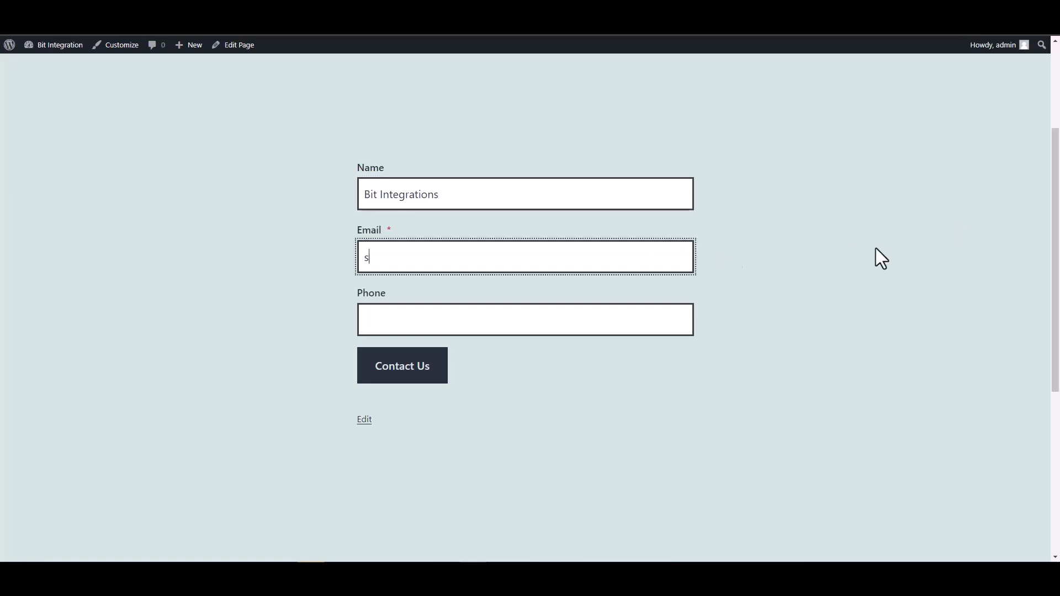
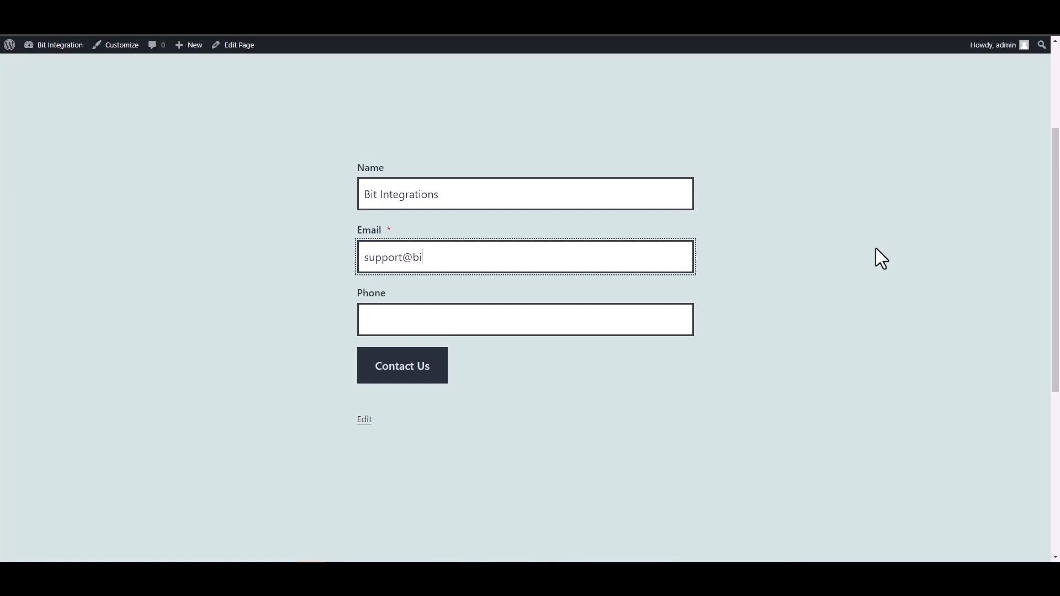
{"action": "left_click", "coordinate": [683, 312]}
{"action": "type", "text": "444555666"}
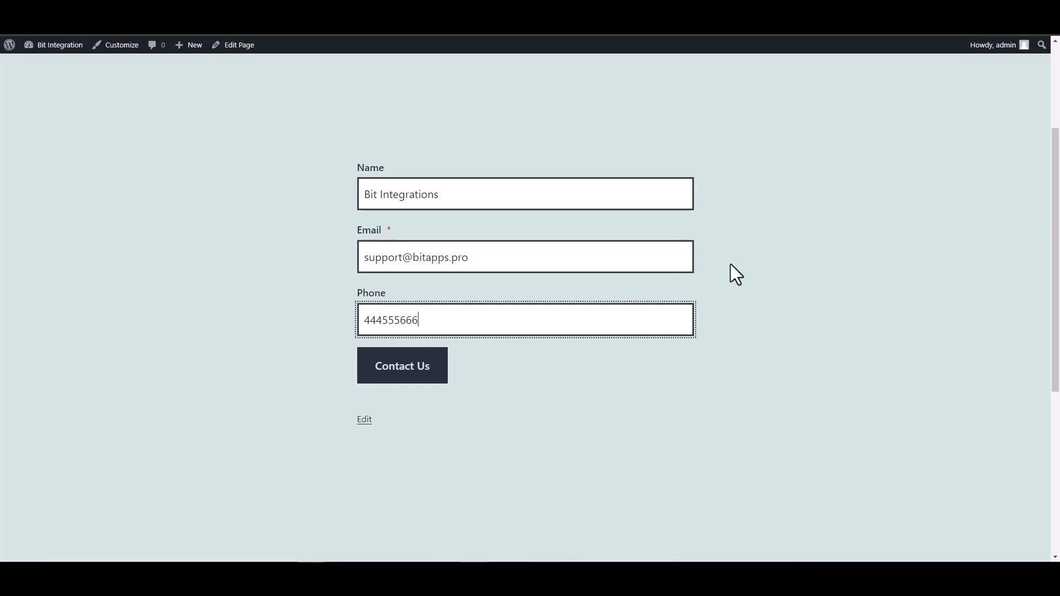
{"action": "left_click", "coordinate": [443, 369]}
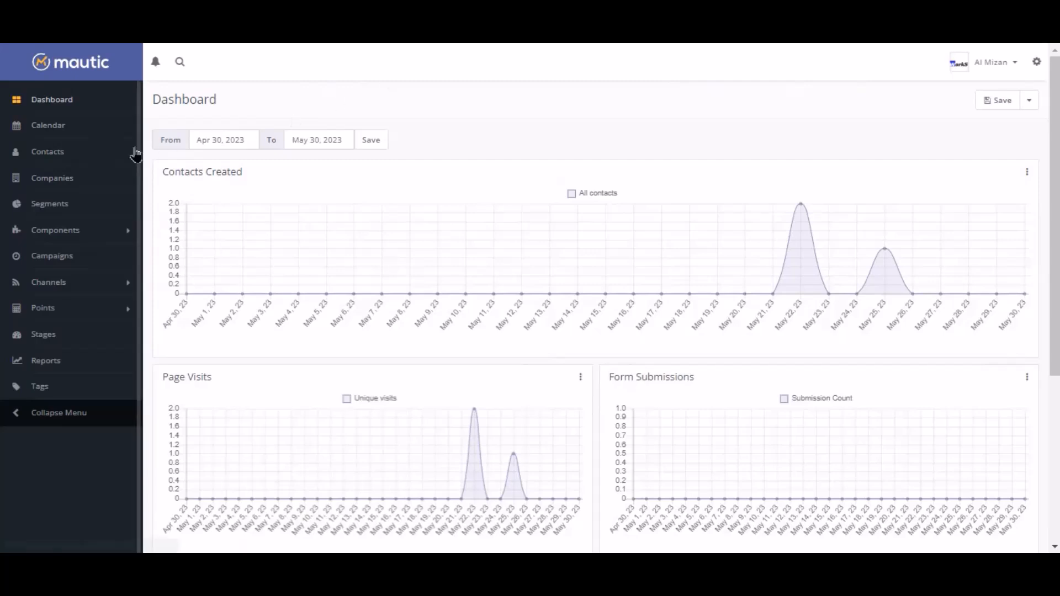
{"action": "left_click", "coordinate": [36, 157]}
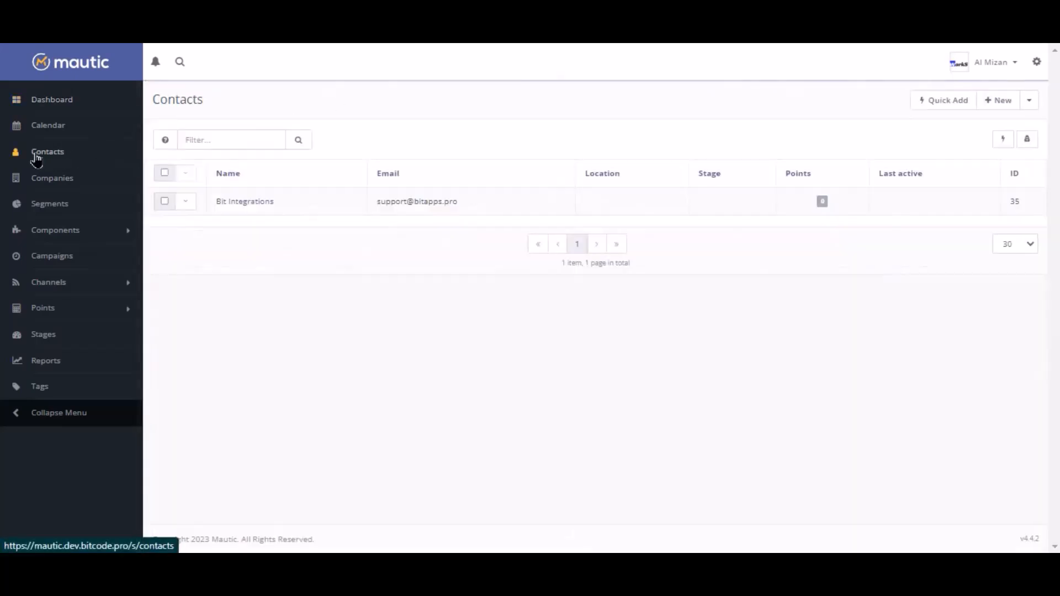